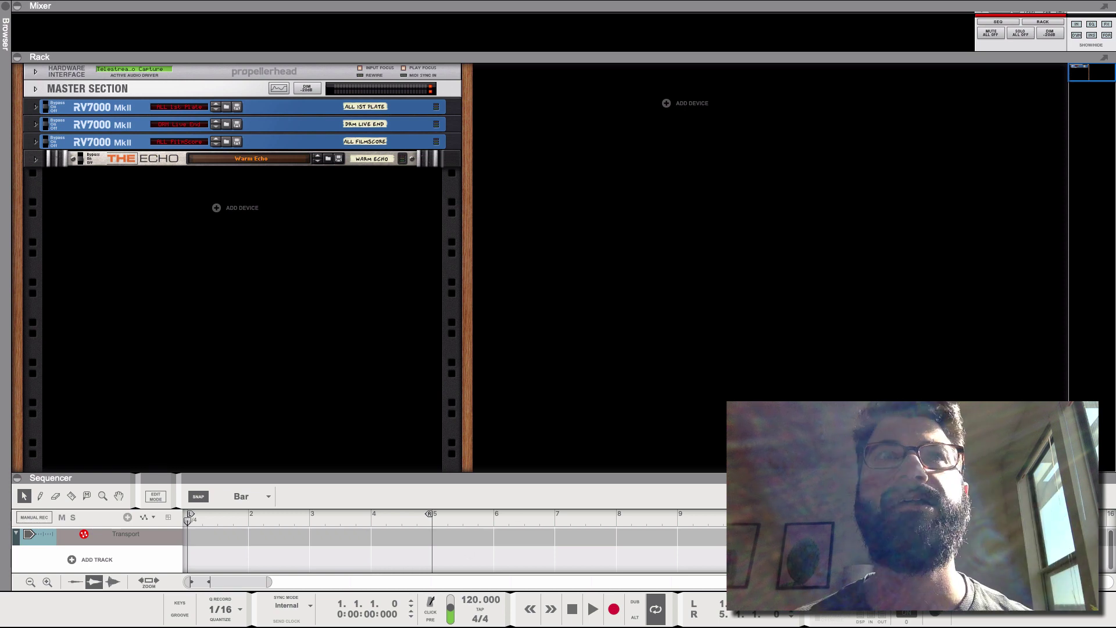
# Step: Add a Kong Drum Designer instrument to the rack below The Echo
pyautogui.rightClick(253, 213)
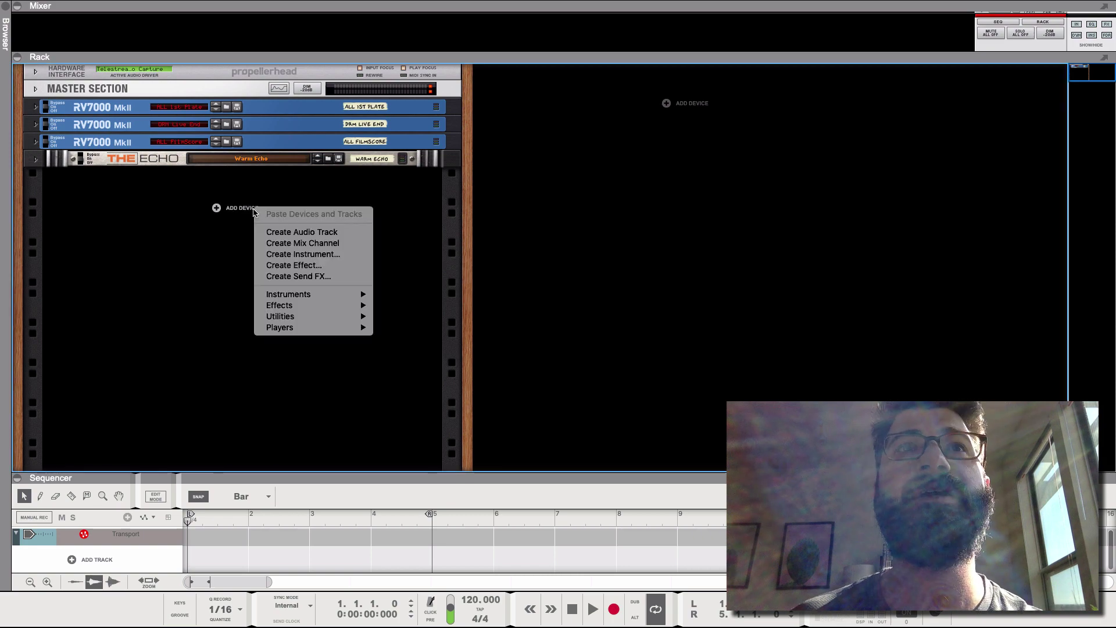
pyautogui.moveTo(299, 298)
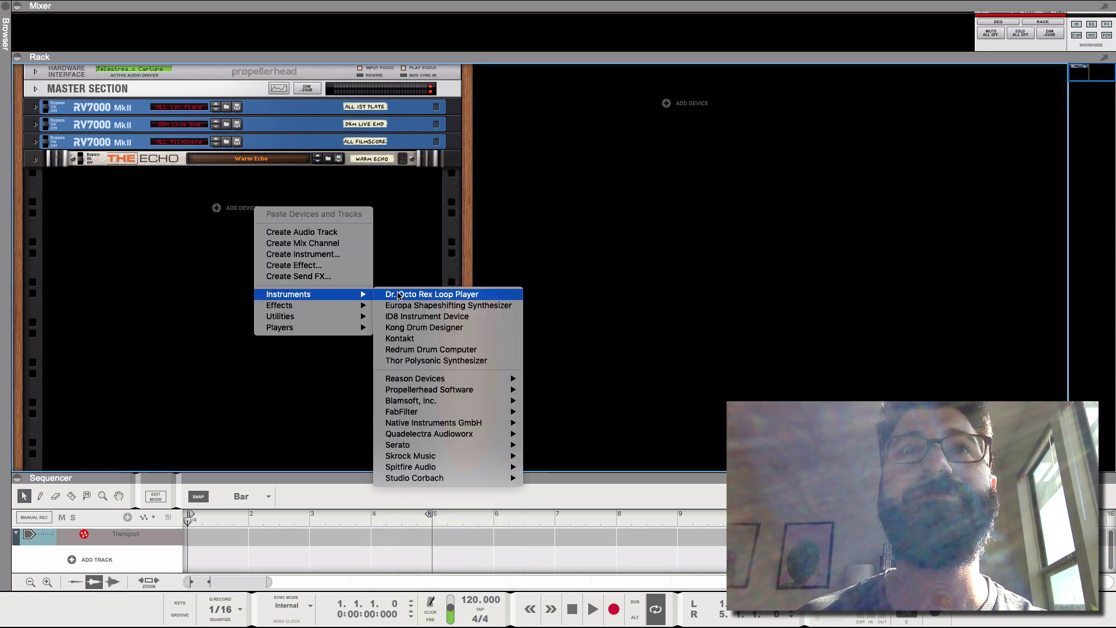
pyautogui.click(417, 329)
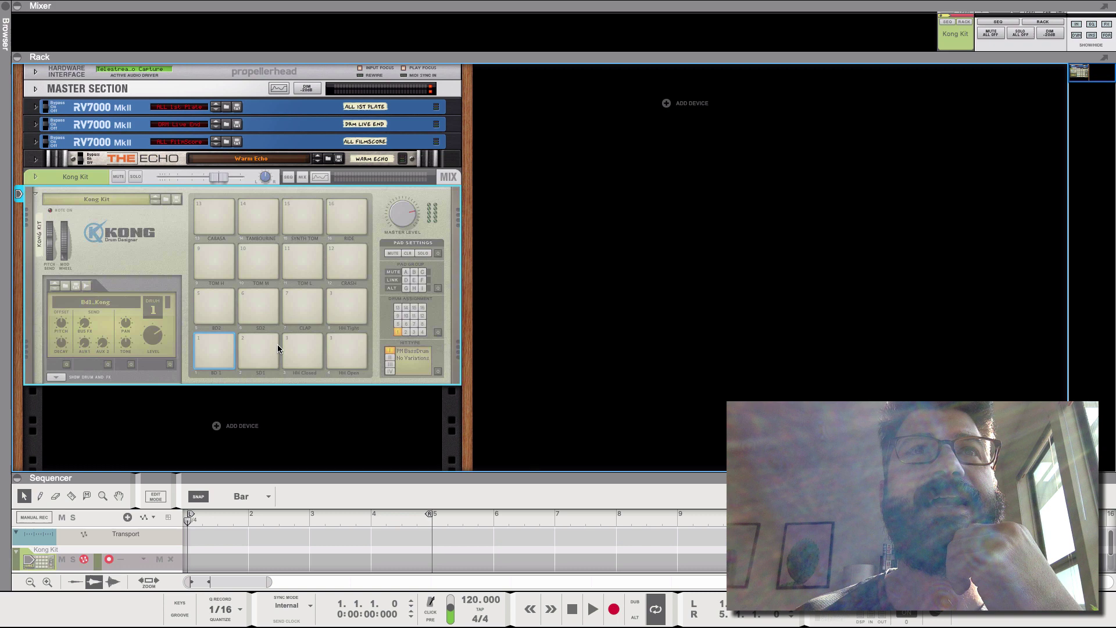
# Step: Audition the Kong pads, including SD1 and HH Closed, and raise the Kong Kit fader
pyautogui.click(219, 354)
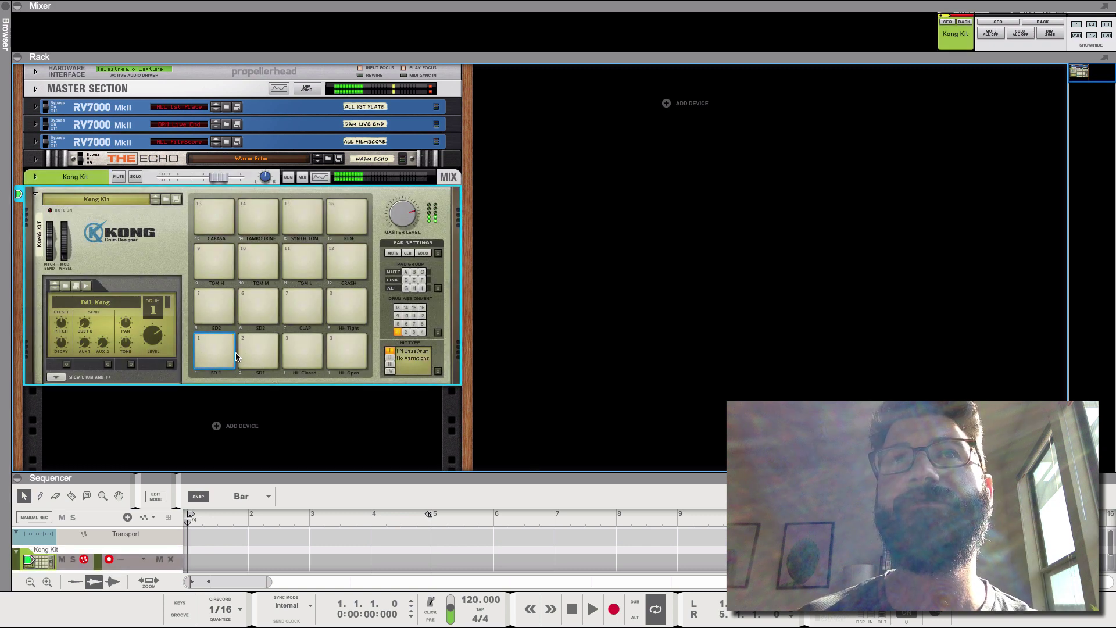
pyautogui.click(296, 351)
pyautogui.click(223, 176)
pyautogui.moveTo(223, 177); pyautogui.dragTo(240, 177)
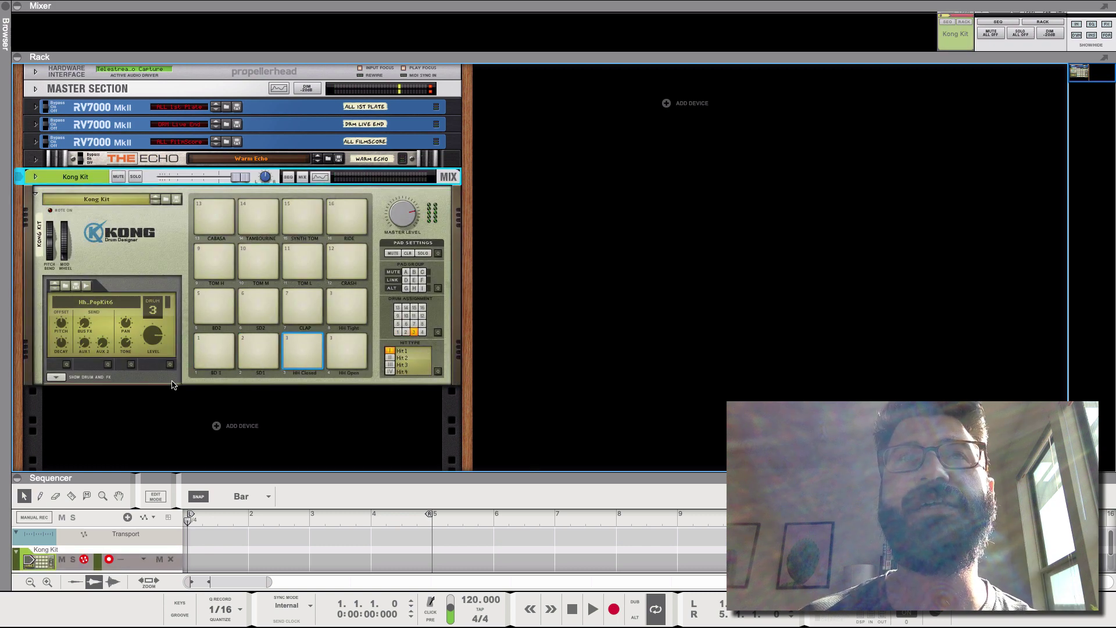
pyautogui.click(217, 344)
pyautogui.click(246, 351)
pyautogui.click(296, 351)
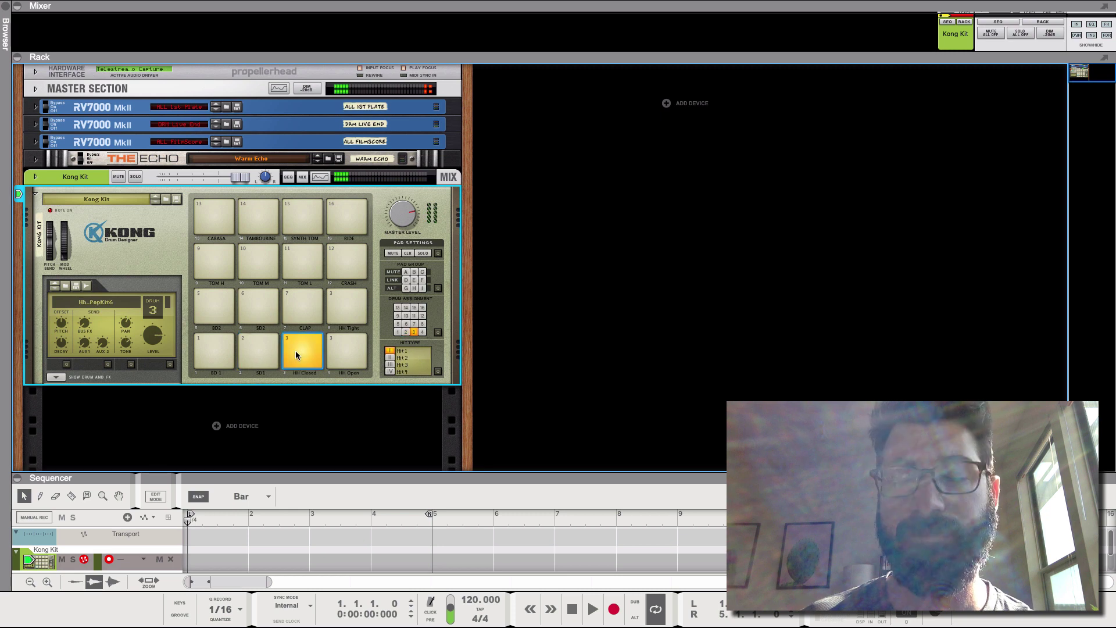
# Step: Attach a Drum Sequencer player to the Kong Kit
pyautogui.rightClick(89, 188)
pyautogui.moveTo(165, 329)
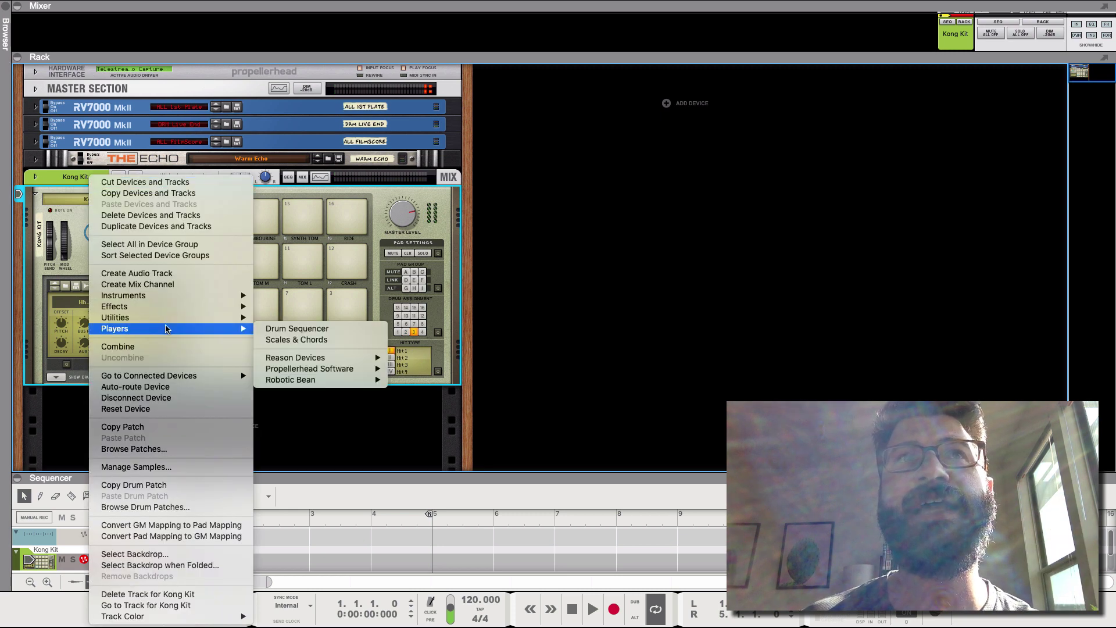
pyautogui.click(342, 334)
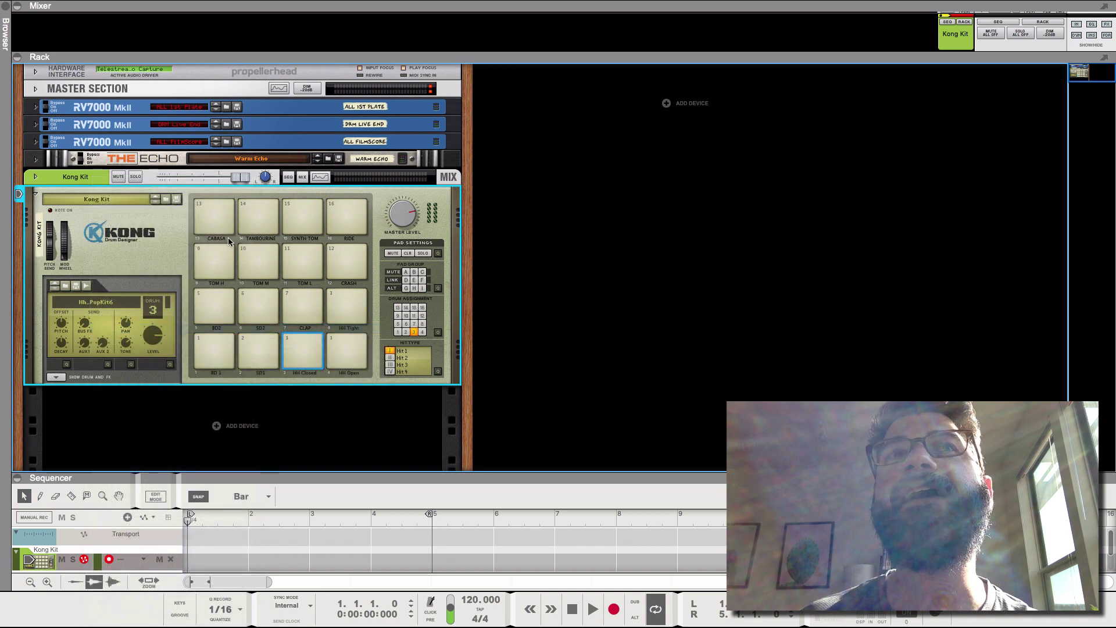
# Step: Run the Drum Sequencer, switch its pattern to Disco, then stop it
pyautogui.scroll(3, 211, 177)
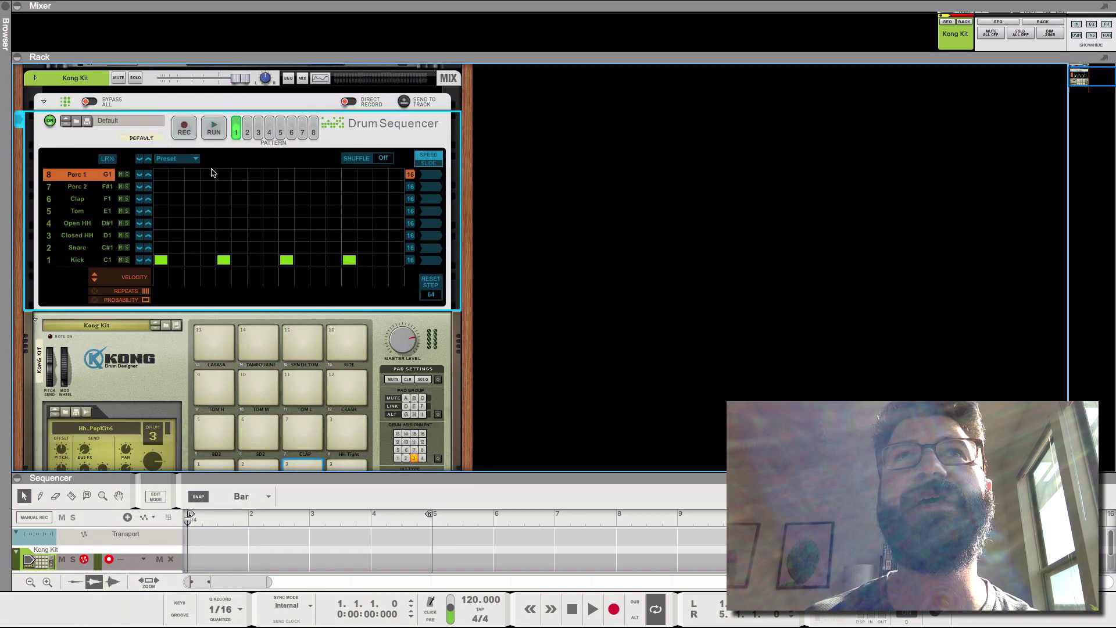
pyautogui.click(213, 132)
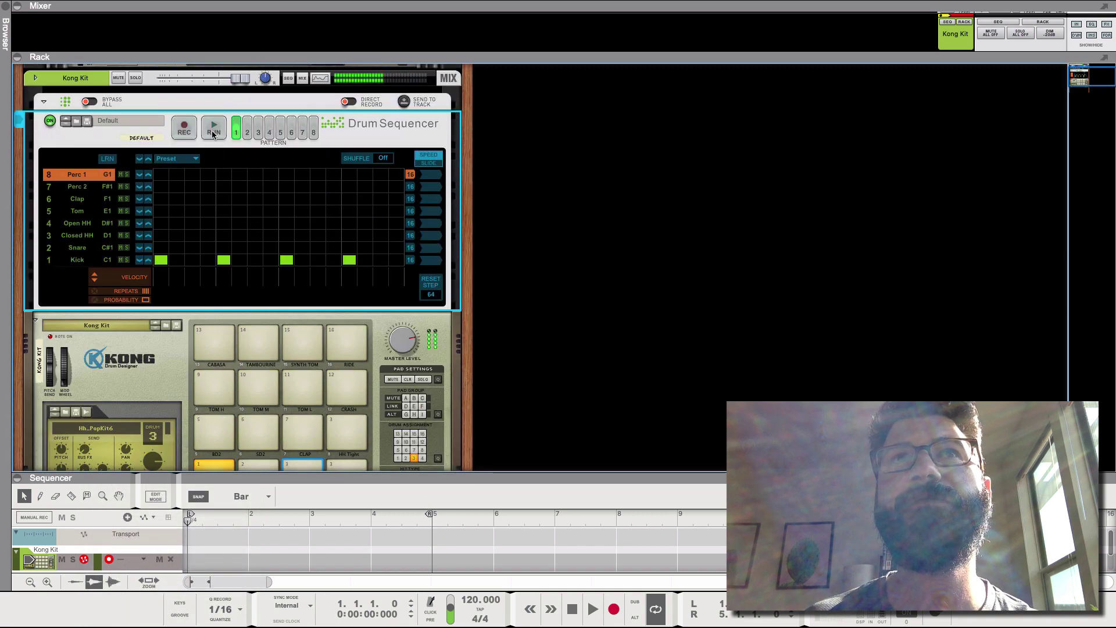
pyautogui.click(63, 125)
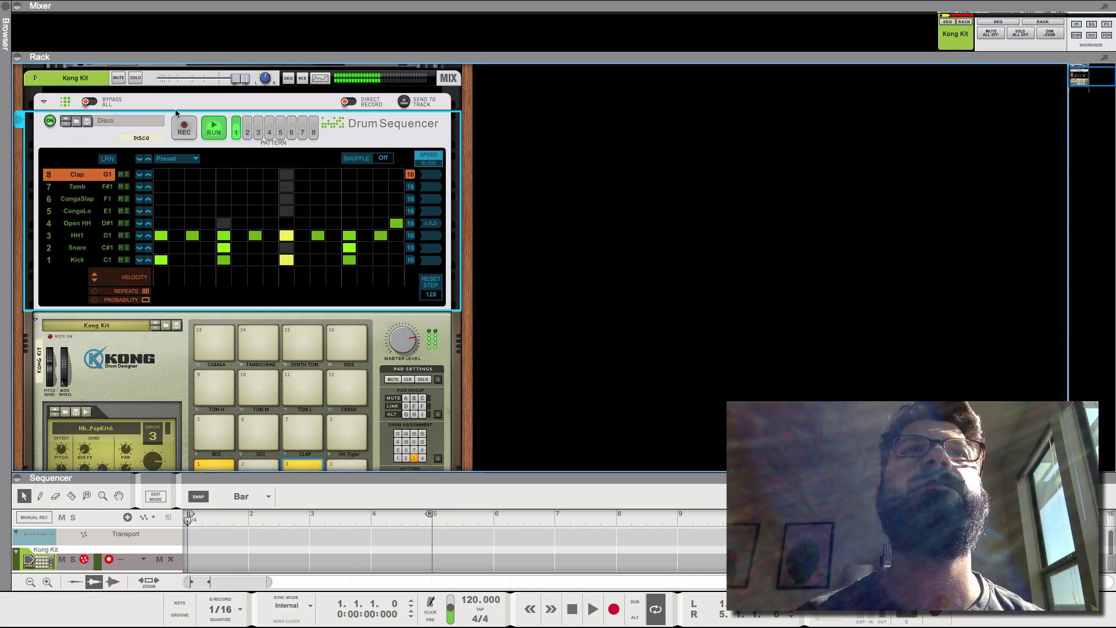
pyautogui.click(218, 130)
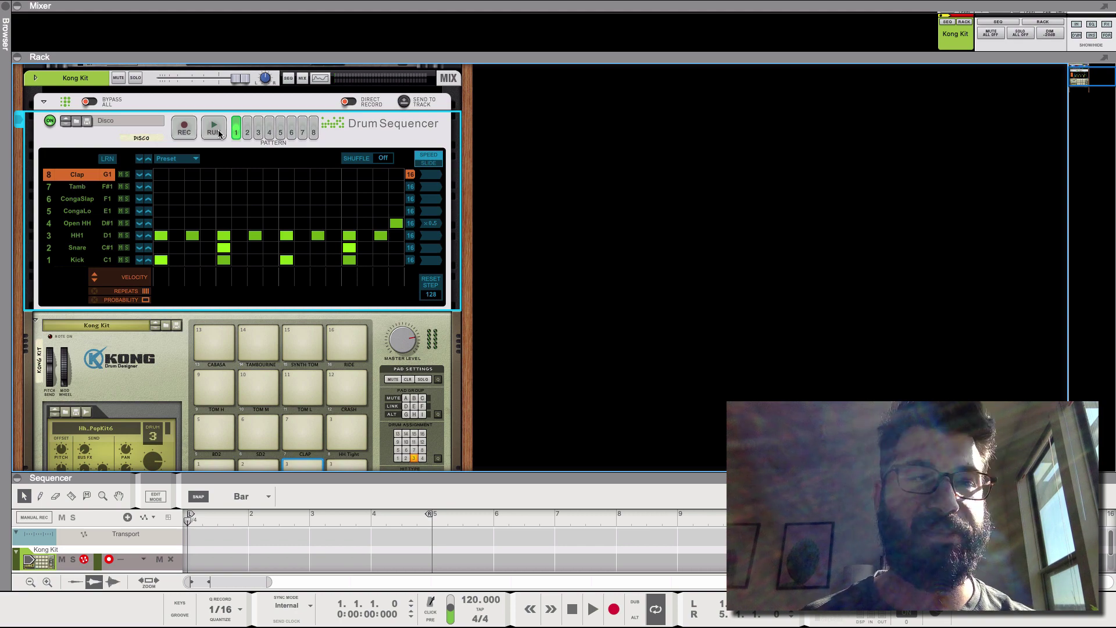
# Step: Flip the rack to the rear and expand Kong's Drum And FX panel to reveal the breakout jacks
pyautogui.scroll(-5, 153, 279)
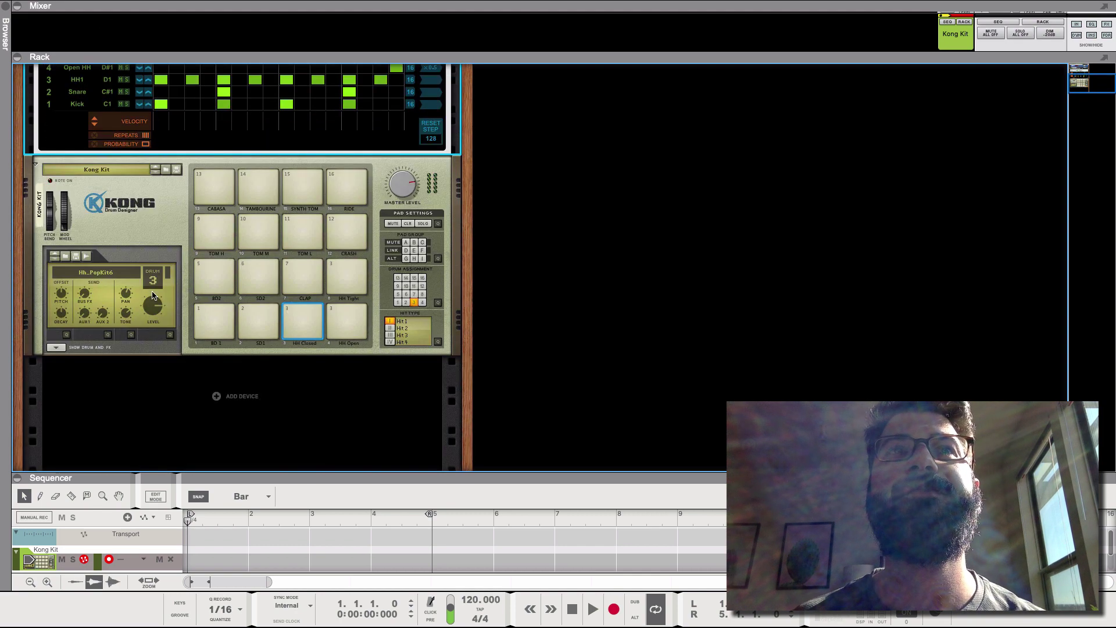
pyautogui.press('Tab')
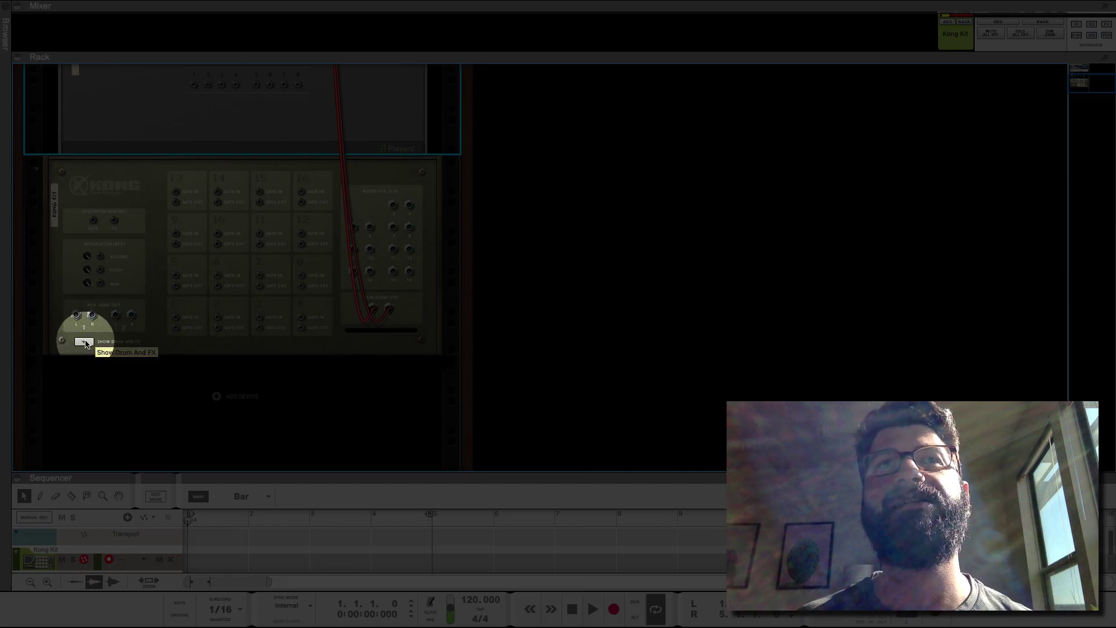
pyautogui.click(85, 342)
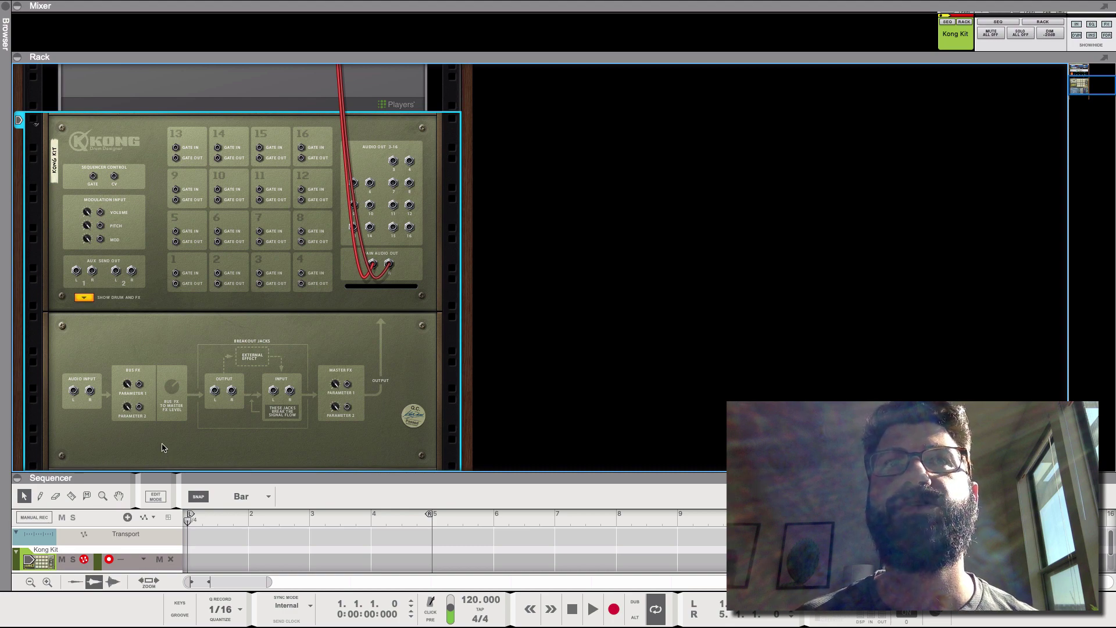
pyautogui.scroll(-3, 163, 448)
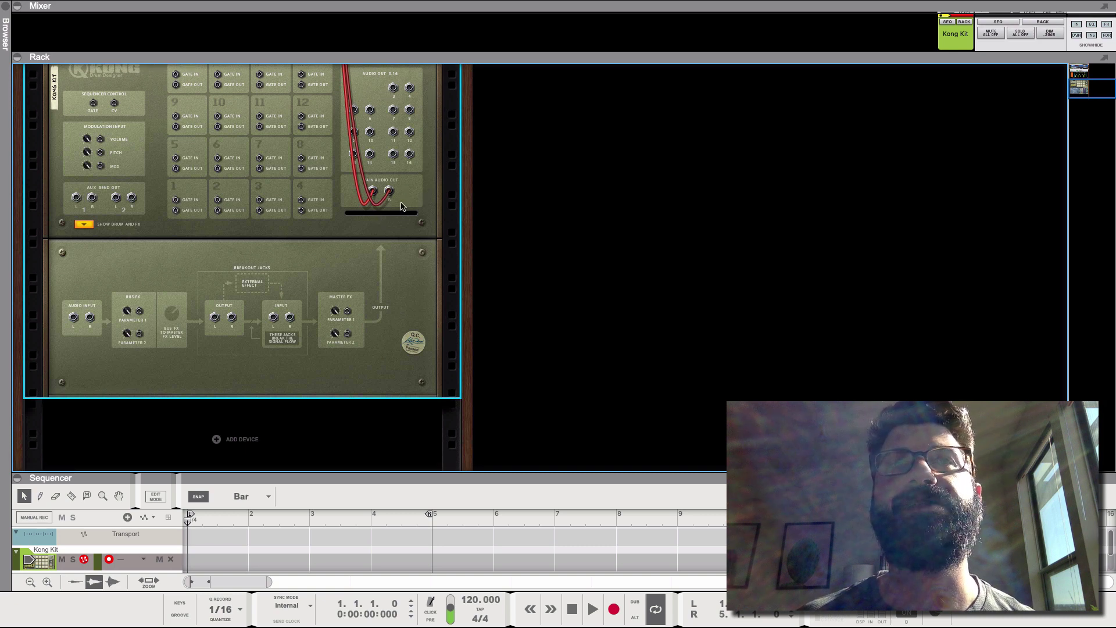
pyautogui.scroll(1, 323, 293)
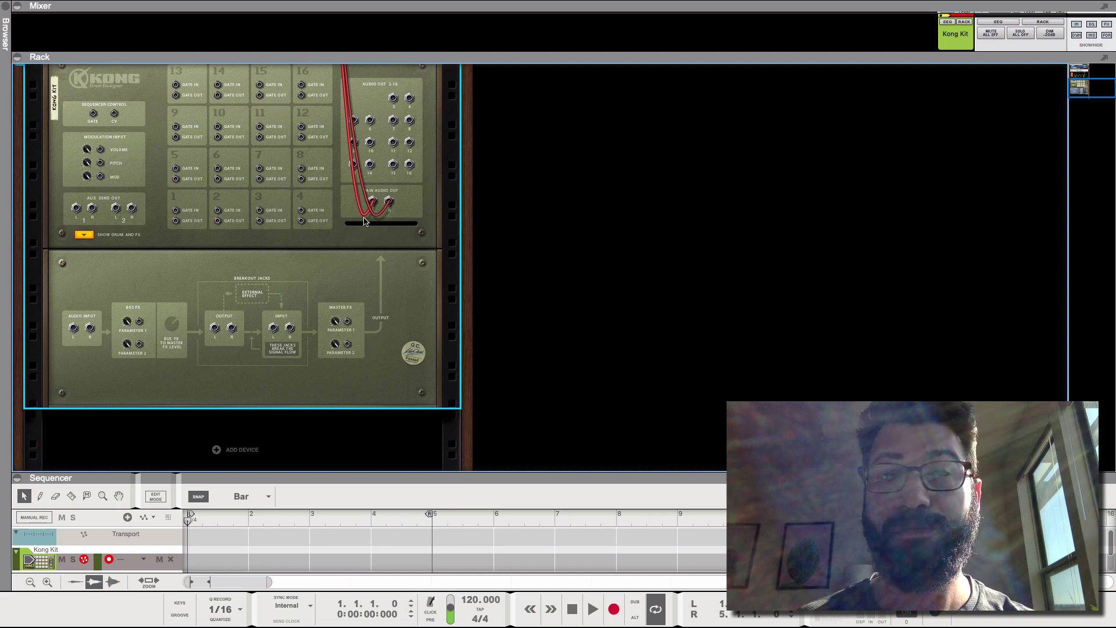
# Step: Add a Scream 4 Distortion below Kong, undoing the auto-cabled insert and re-adding it unconnected
pyautogui.rightClick(223, 449)
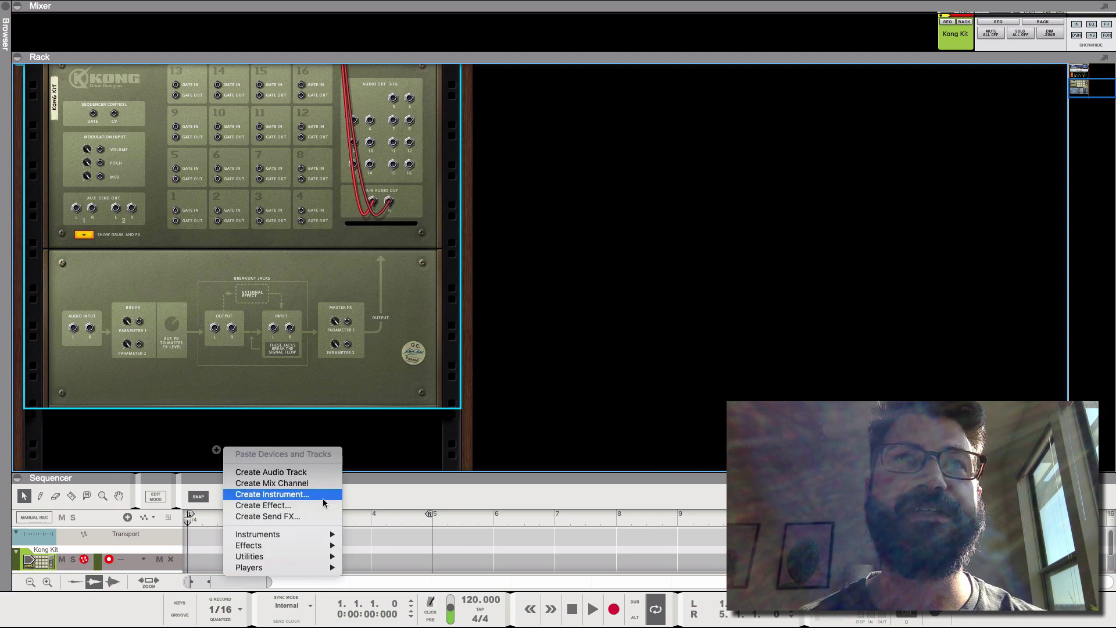
pyautogui.moveTo(305, 544)
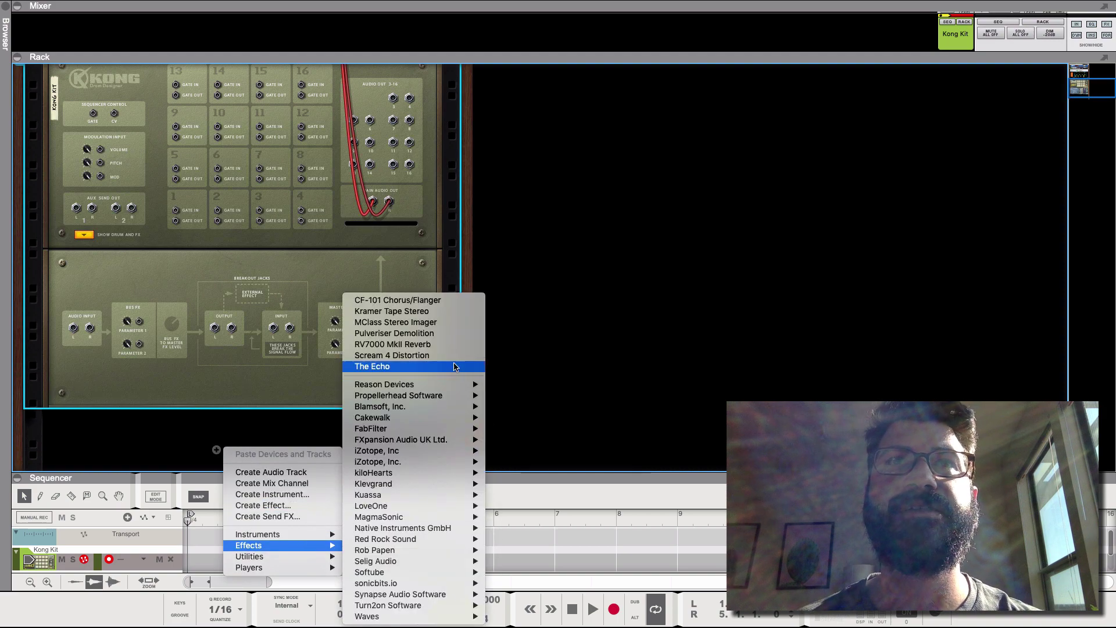
pyautogui.click(452, 356)
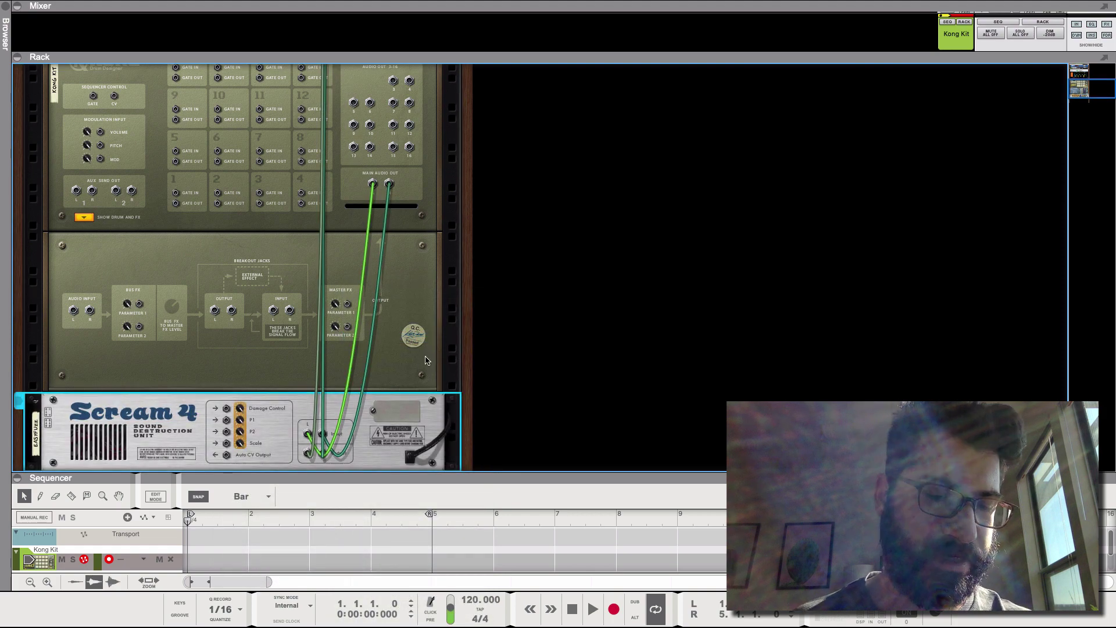
pyautogui.hotkey('ctrl', 'z')
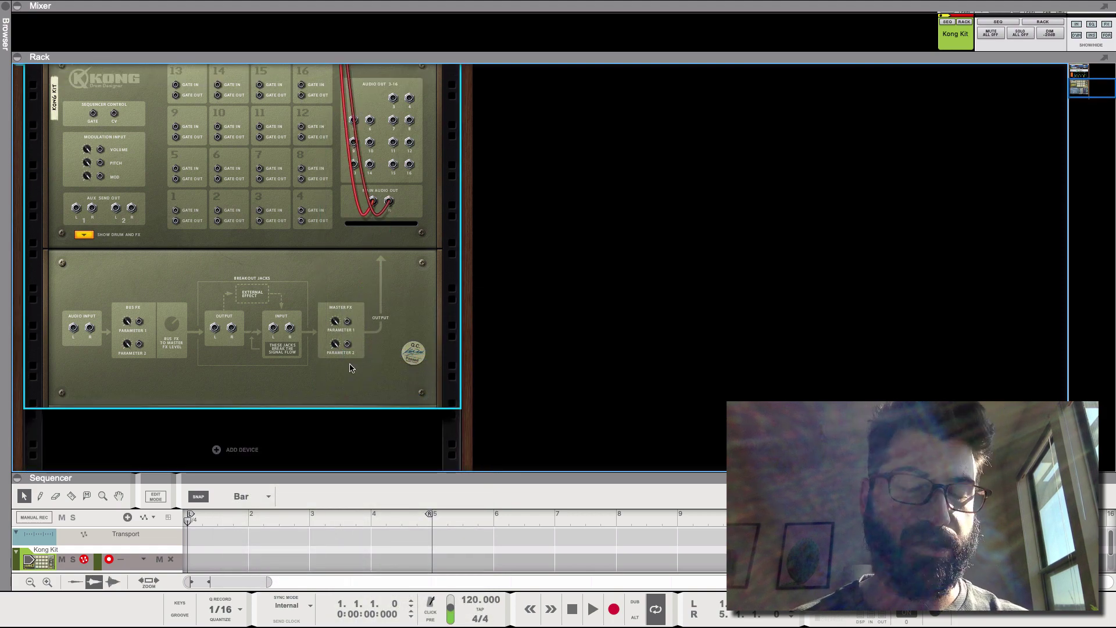
pyautogui.rightClick(239, 443)
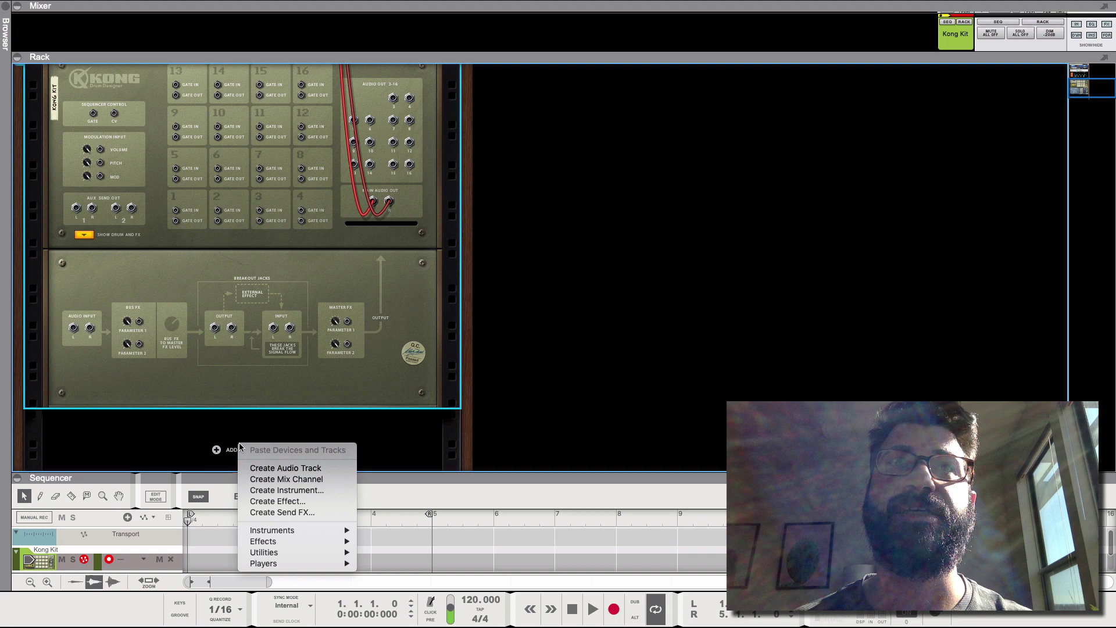
pyautogui.moveTo(314, 541)
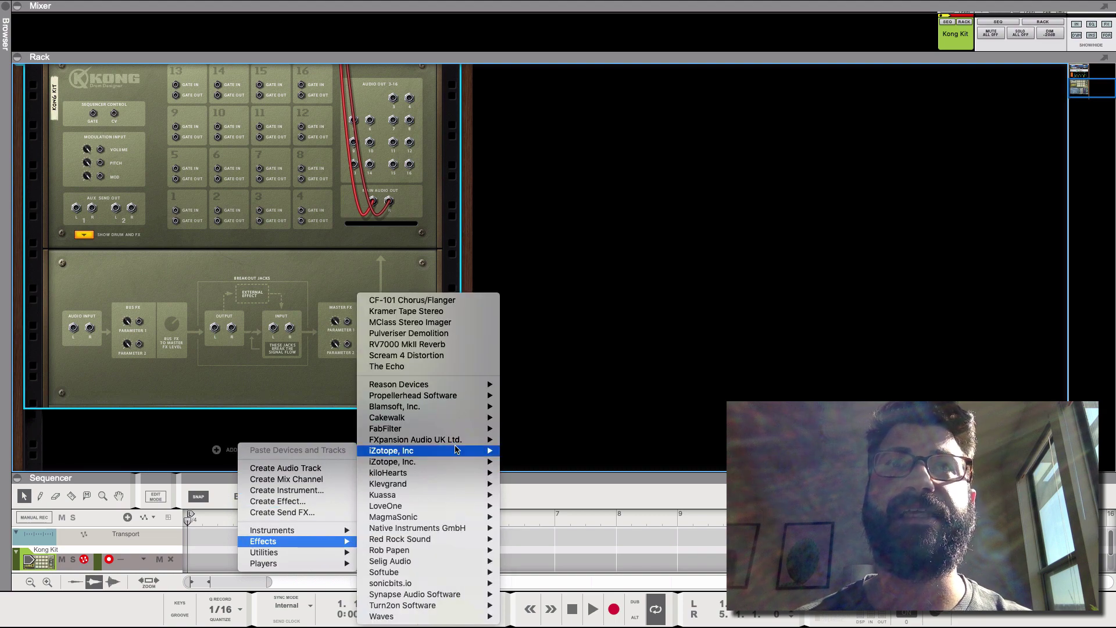
pyautogui.click(461, 355)
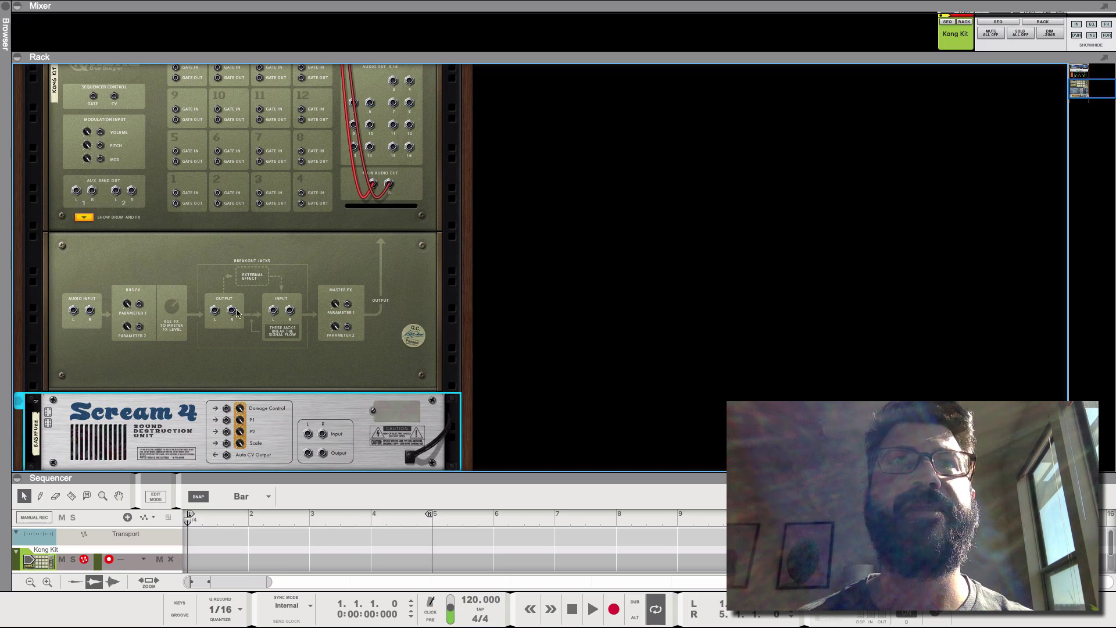
# Step: Cable Kong's breakout output into the Scream 4 input
pyautogui.moveTo(213, 311); pyautogui.dragTo(272, 311)
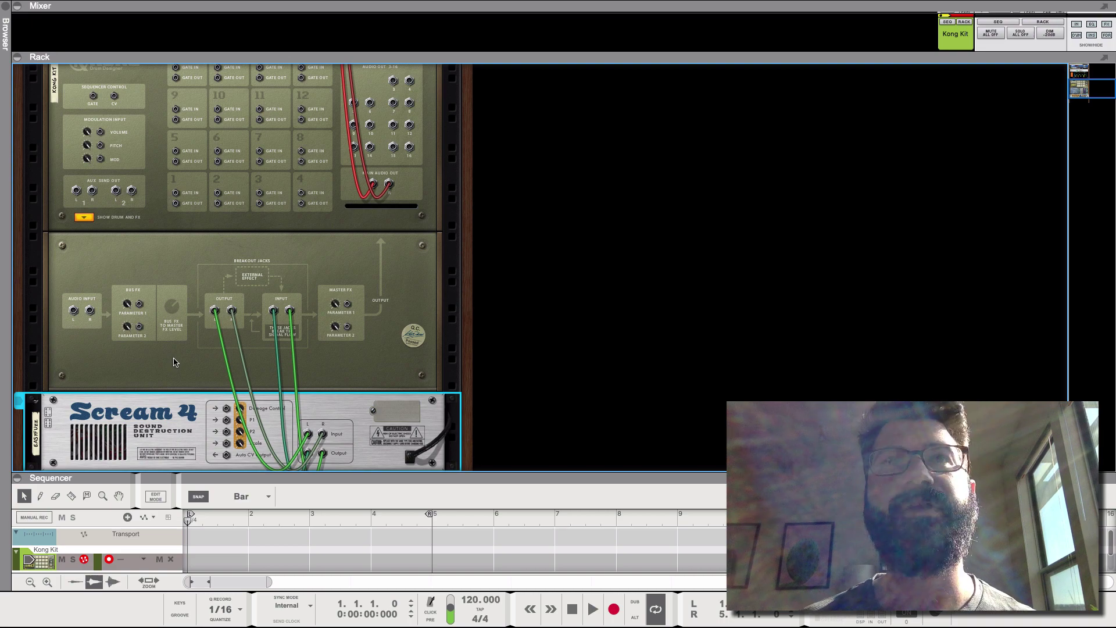
# Step: Flip the rack back to the front panels and start playback
pyautogui.press('Tab')
pyautogui.press('space')
pyautogui.scroll(-3, 261, 386)
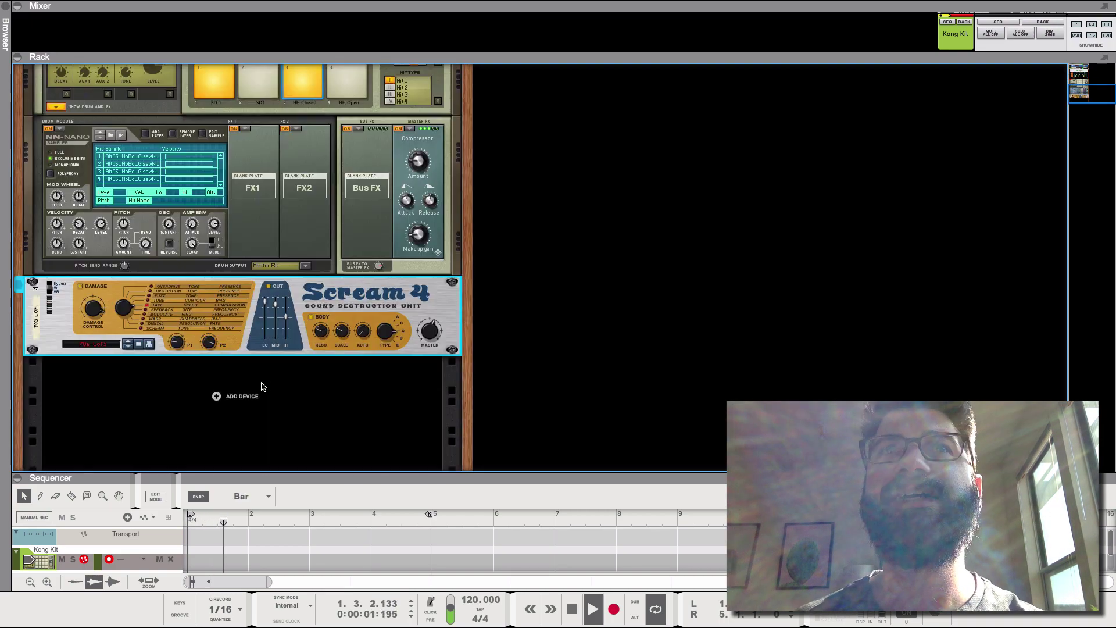
pyautogui.scroll(3, 220, 273)
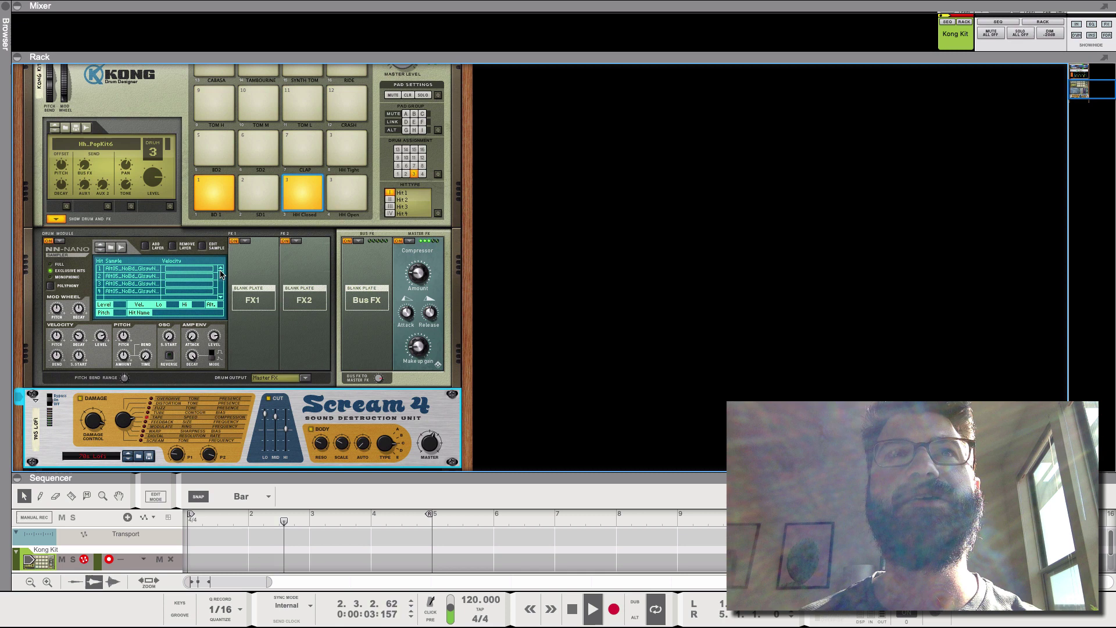
# Step: Set drum BD 1's Bus FX send to 48 and select the Scream 4
pyautogui.click(216, 200)
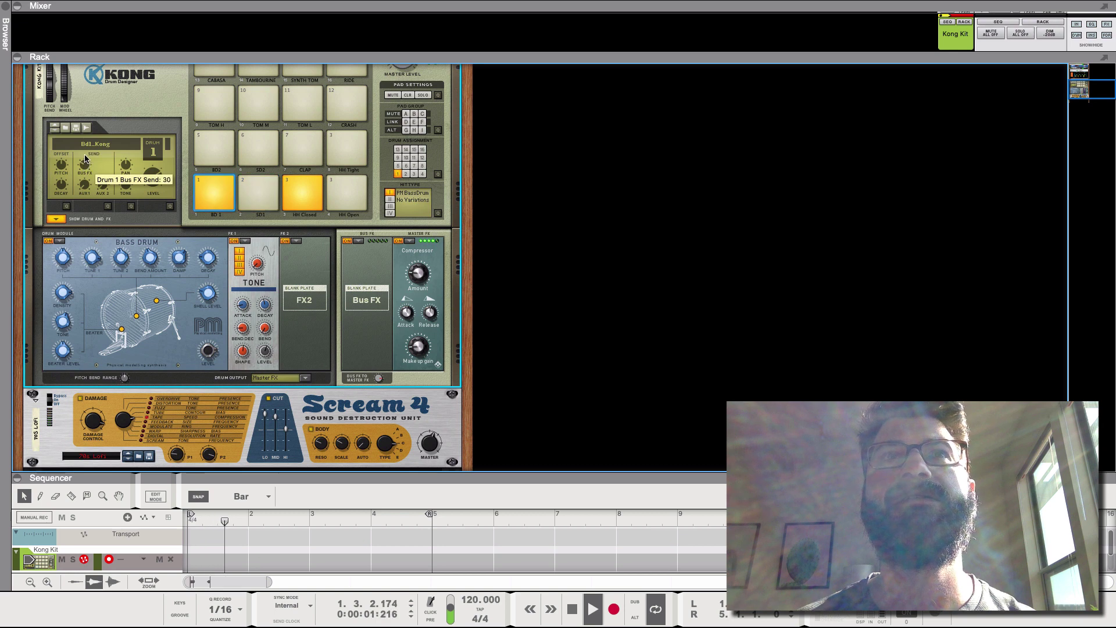
pyautogui.moveTo(85, 157); pyautogui.dragTo(86, 154)
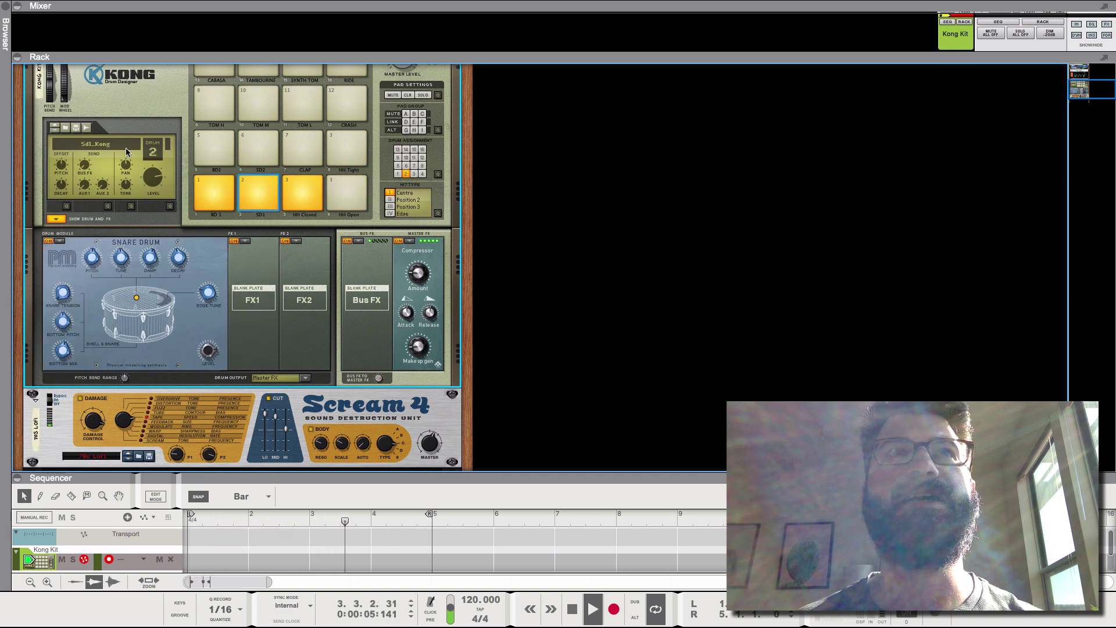
pyautogui.moveTo(86, 157)
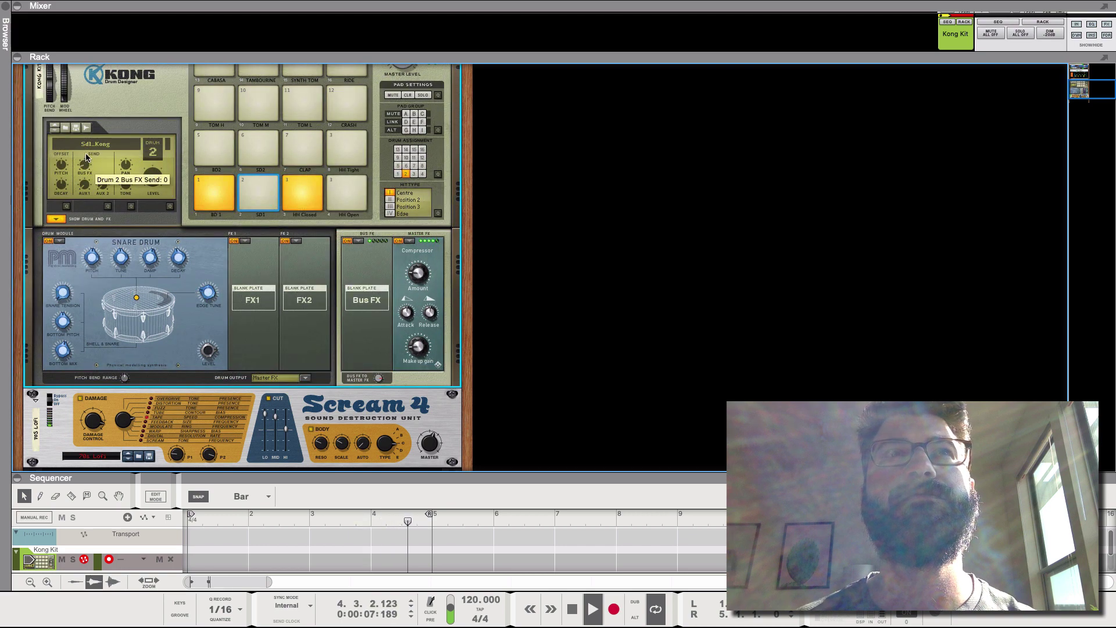
pyautogui.click(187, 431)
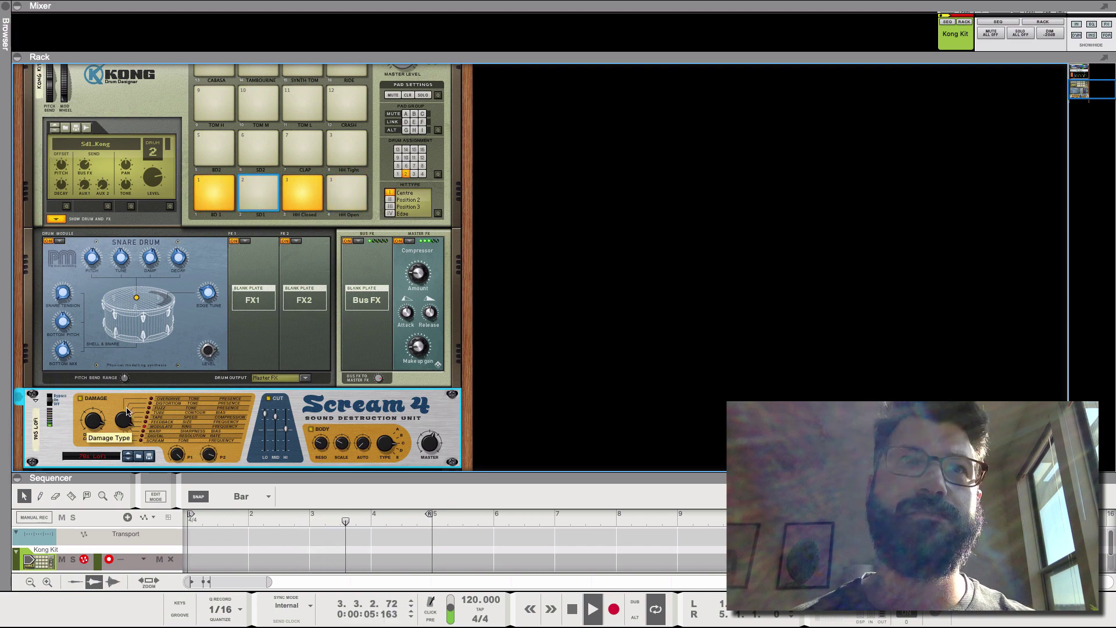
# Step: Stop playback, inspect the Scream 4 breakout cabling from the rear, then select Kong and Scream 4
pyautogui.press('space')
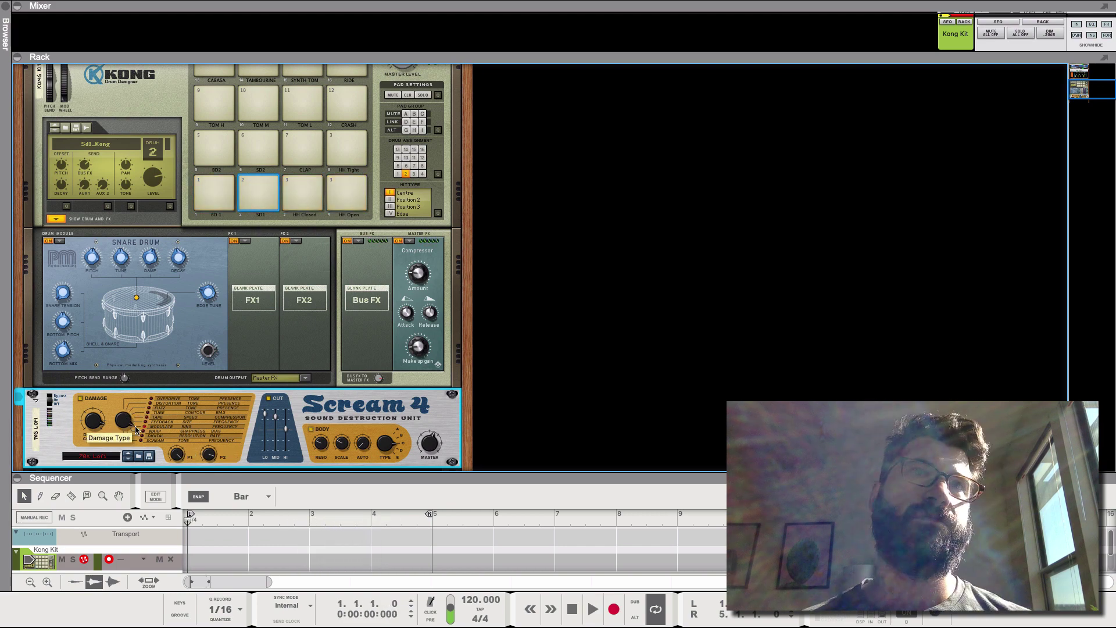
pyautogui.press('Tab')
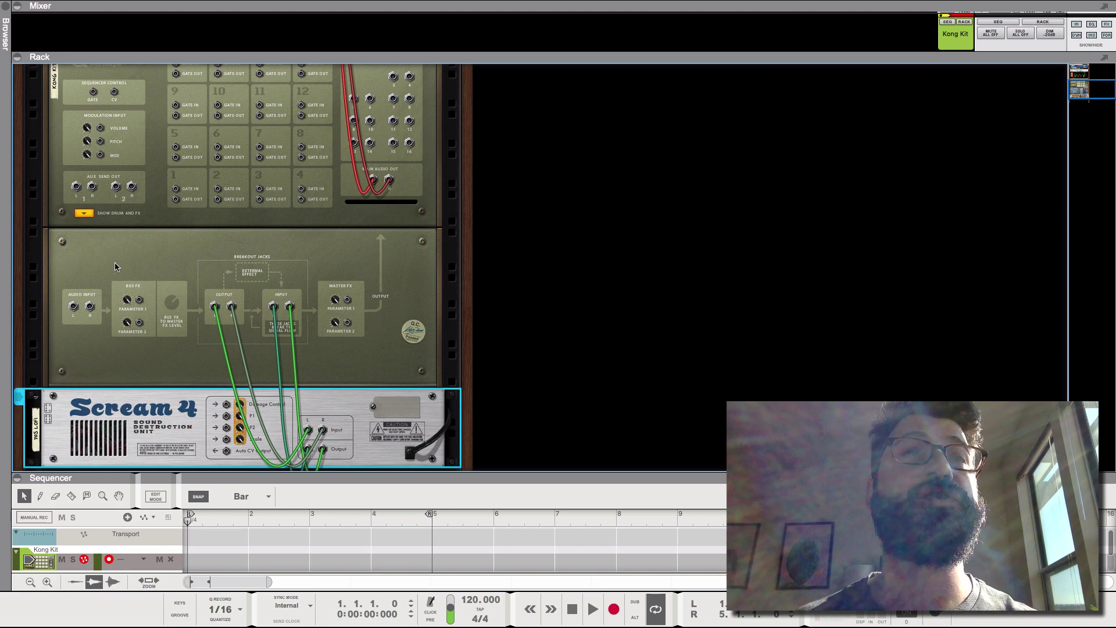
pyautogui.press('Tab')
pyautogui.click(82, 172)
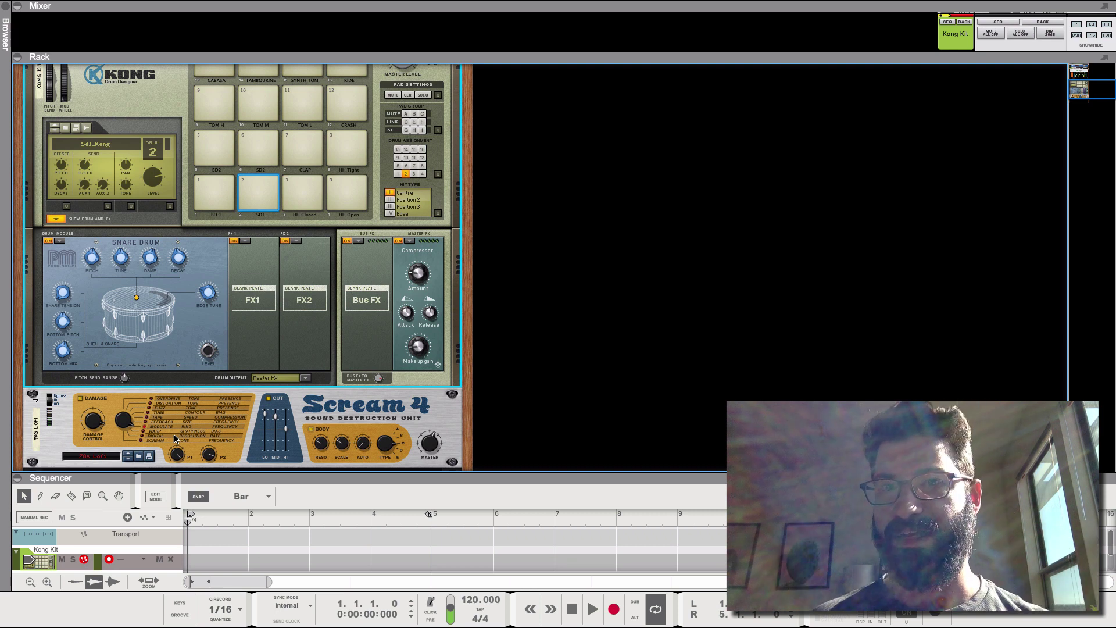
pyautogui.click(390, 426)
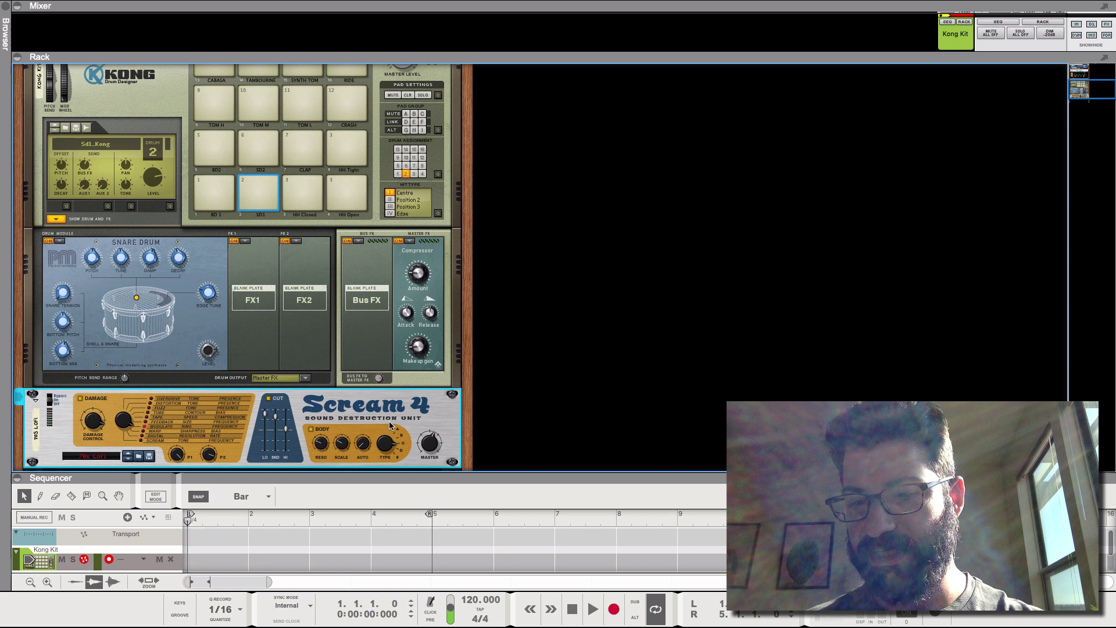
# Step: Delete the Scream 4, then try Compressor and Filter as Kong's Bus FX
pyautogui.press('BackSpace')
pyautogui.click(645, 208)
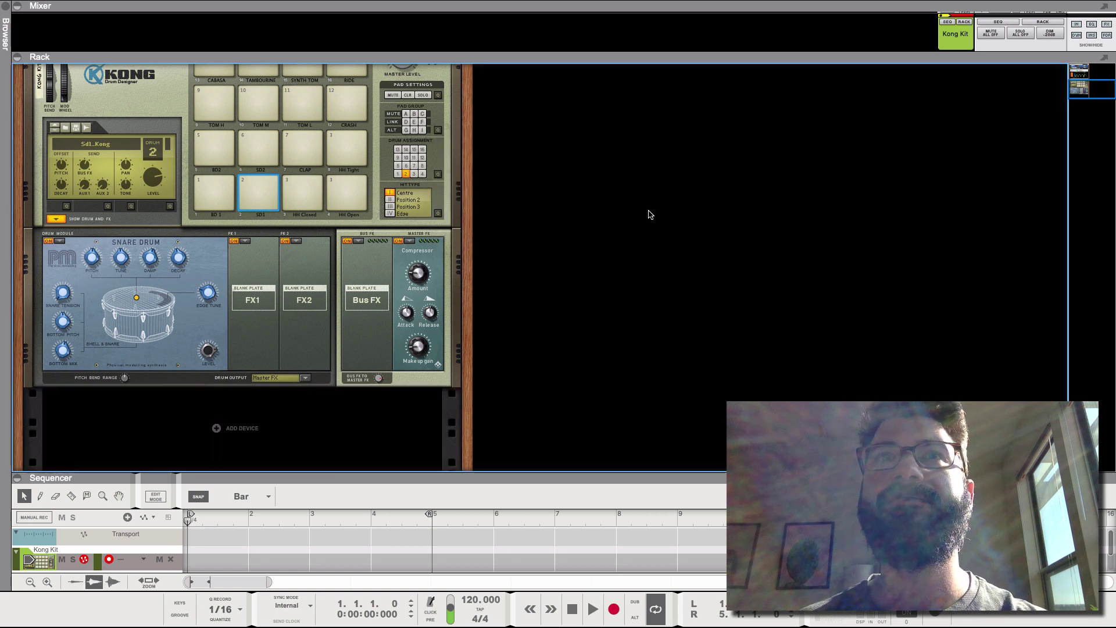
pyautogui.click(356, 241)
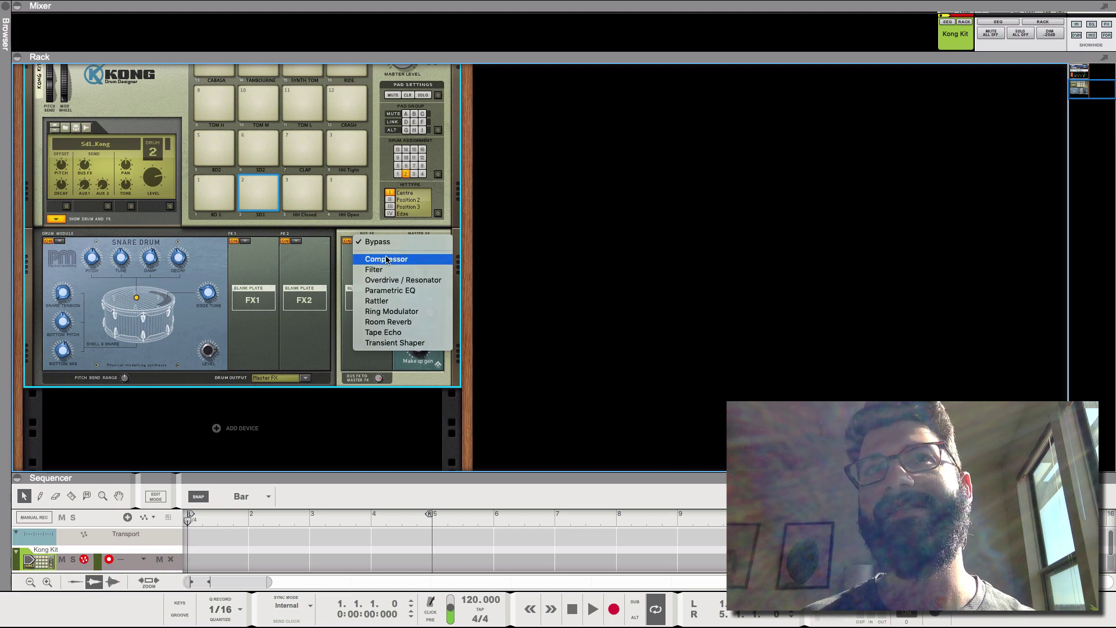
pyautogui.click(387, 260)
pyautogui.click(358, 241)
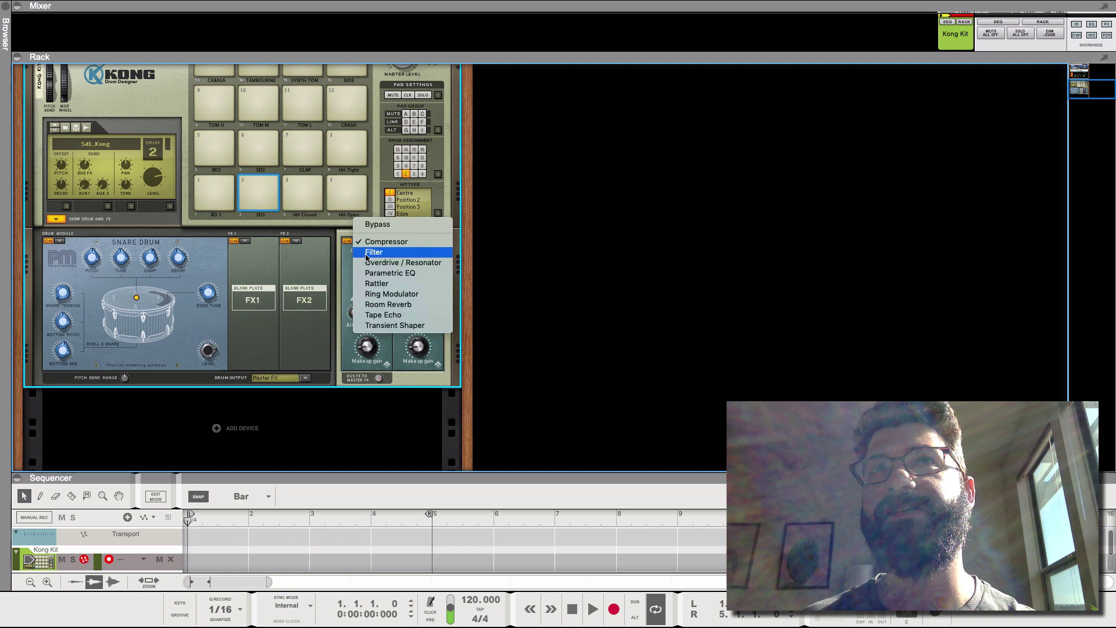
pyautogui.click(372, 252)
# Step: Cycle the Bus FX through Overdrive / Resonator and Rattler, finishing on Tape Echo
pyautogui.click(358, 241)
pyautogui.click(357, 251)
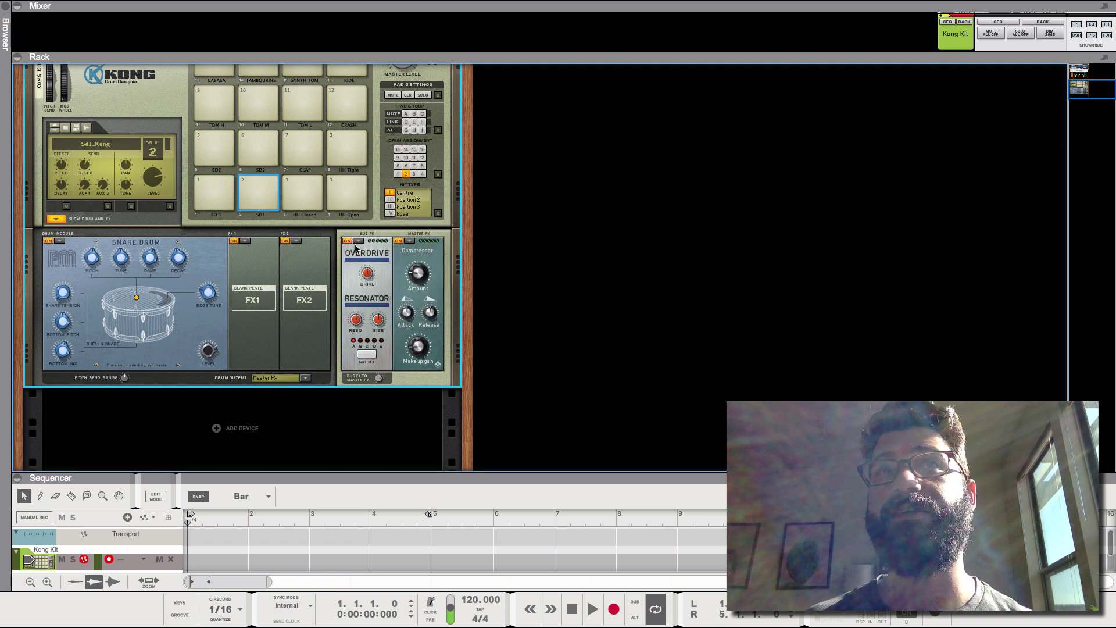
pyautogui.click(358, 240)
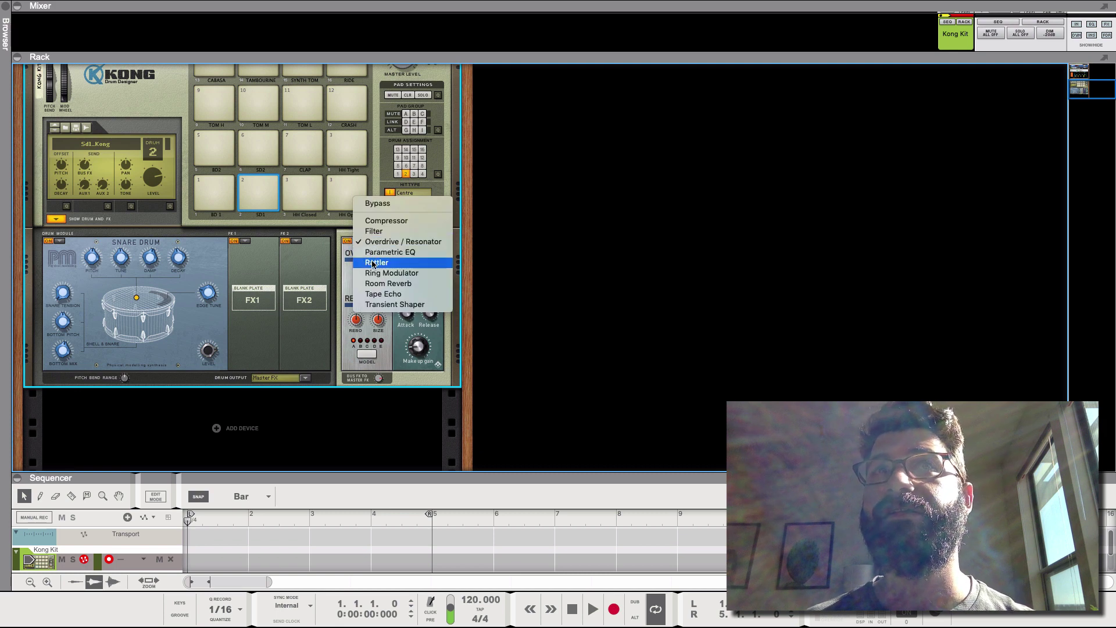
pyautogui.click(373, 263)
pyautogui.click(362, 242)
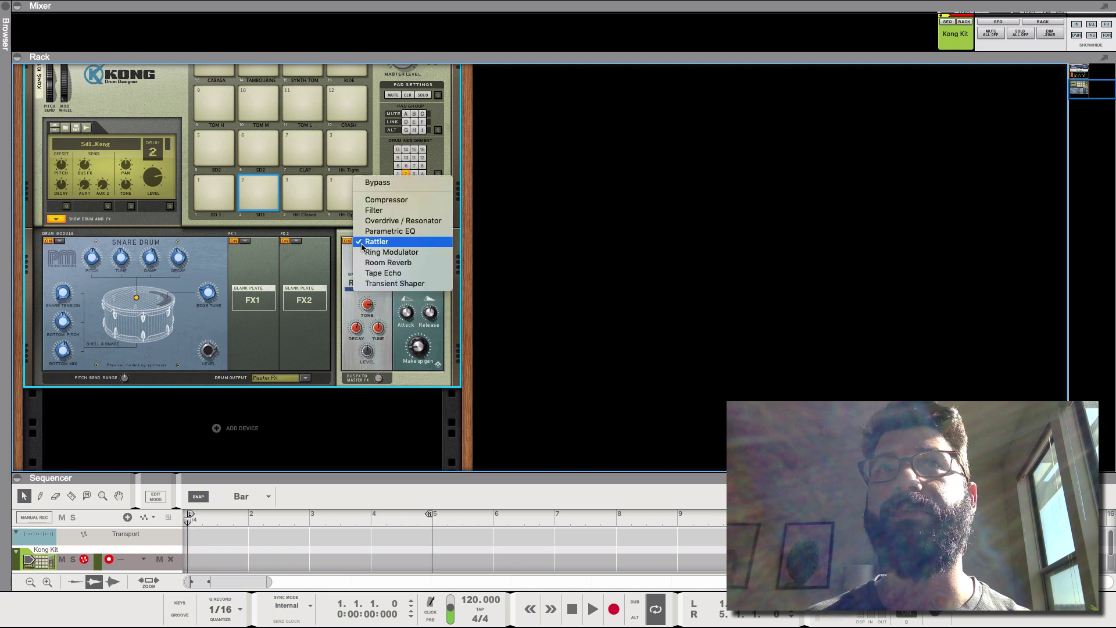
pyautogui.click(376, 274)
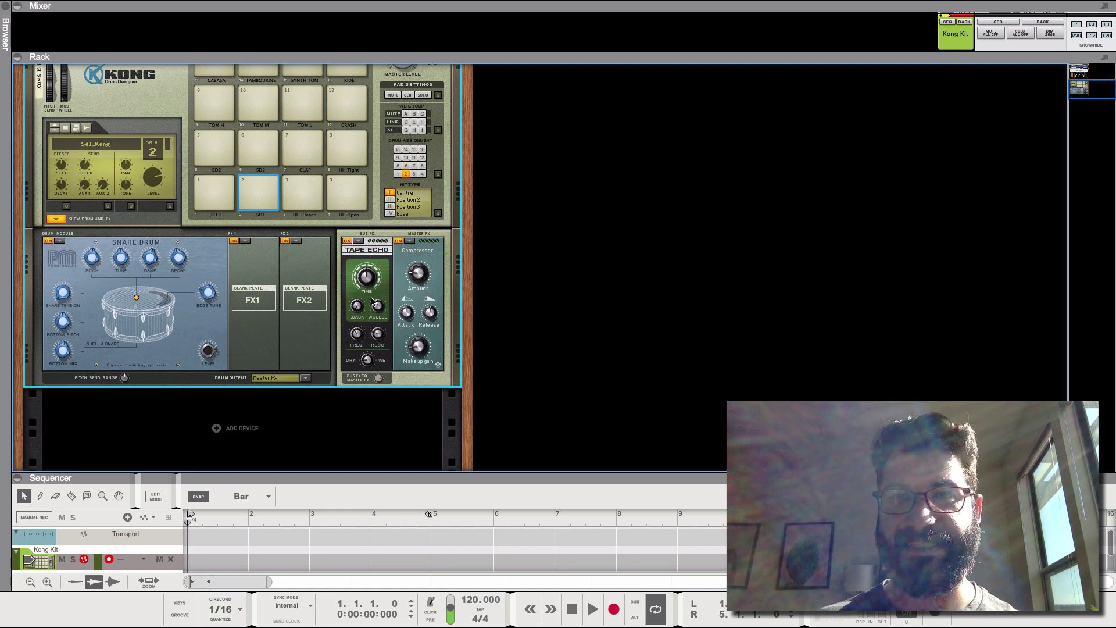
pyautogui.rightClick(263, 409)
pyautogui.moveTo(319, 495)
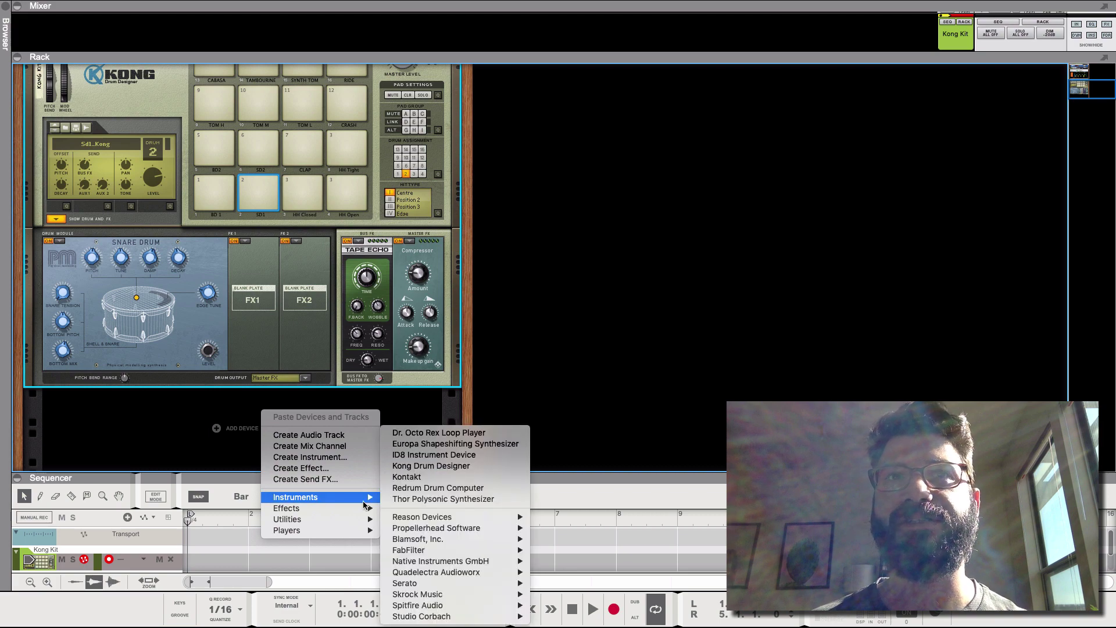
pyautogui.moveTo(365, 509)
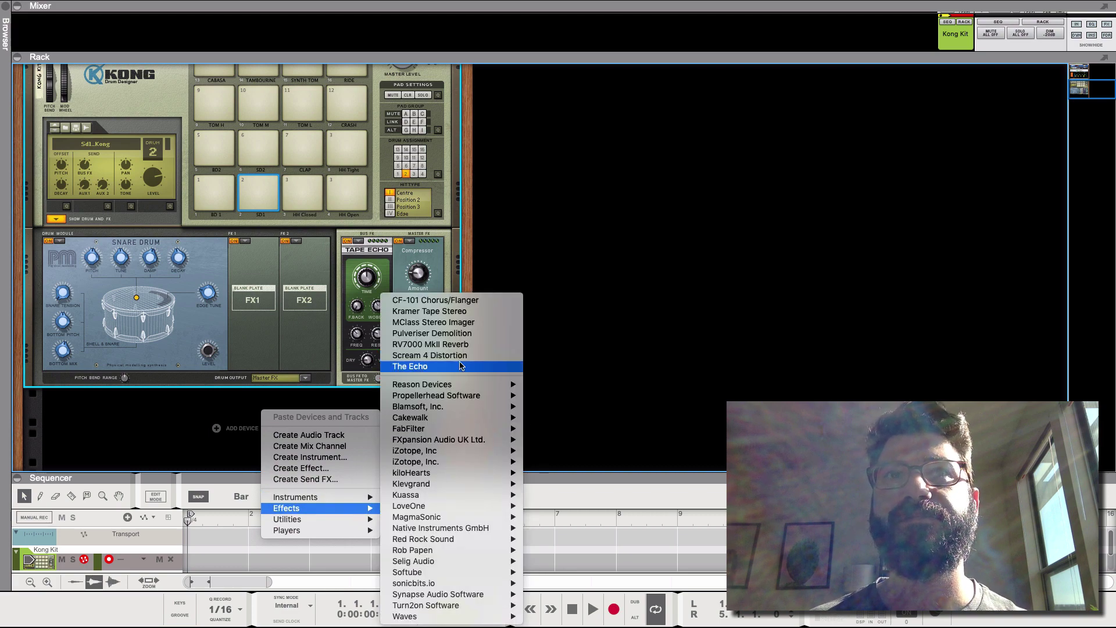
pyautogui.click(499, 306)
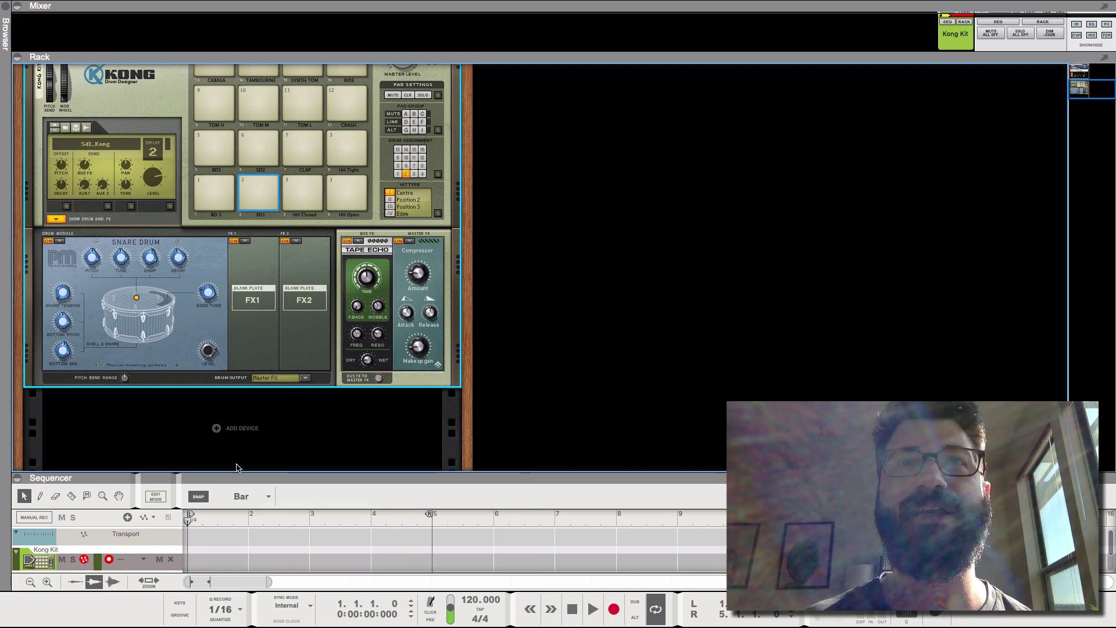
# Step: Add a Dr. Octo Rex Loop Player to the rack below Kong
pyautogui.rightClick(250, 429)
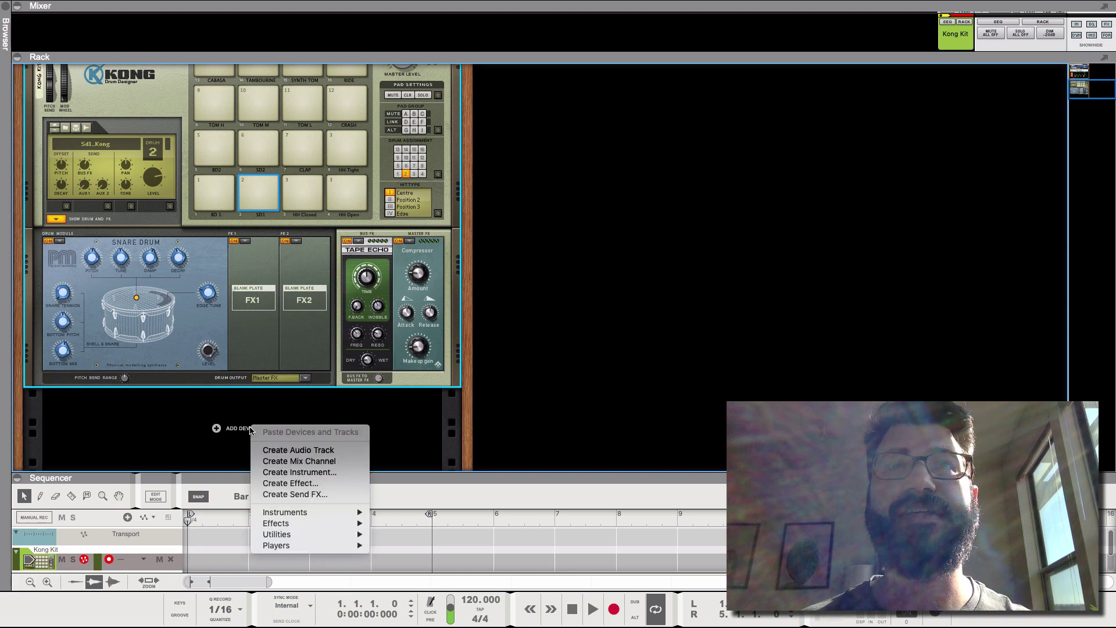
pyautogui.moveTo(351, 513)
pyautogui.click(428, 432)
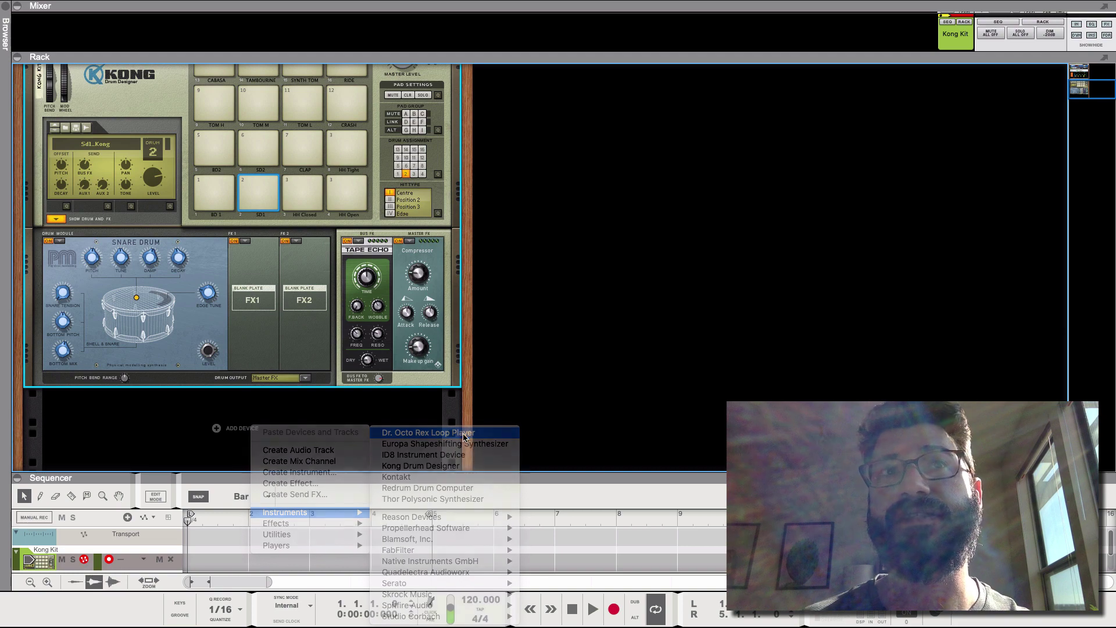
# Step: Bypass the Drum Sequencer and cable OctoRex's main outputs into Kong's breakout inputs
pyautogui.scroll(10, 215, 391)
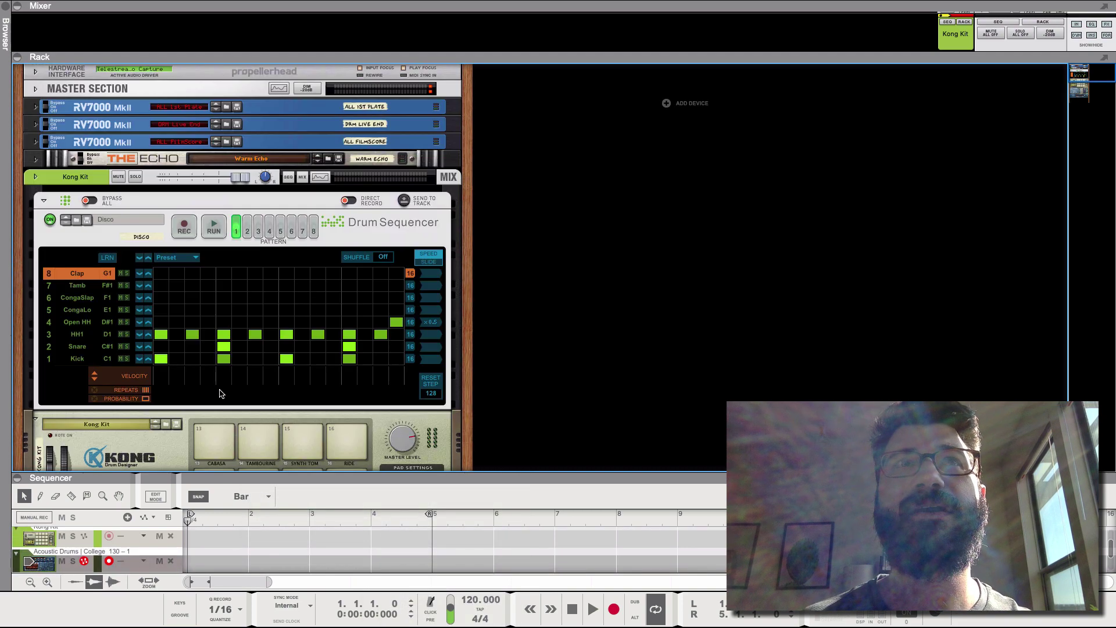
pyautogui.click(90, 200)
pyautogui.scroll(-10, 274, 291)
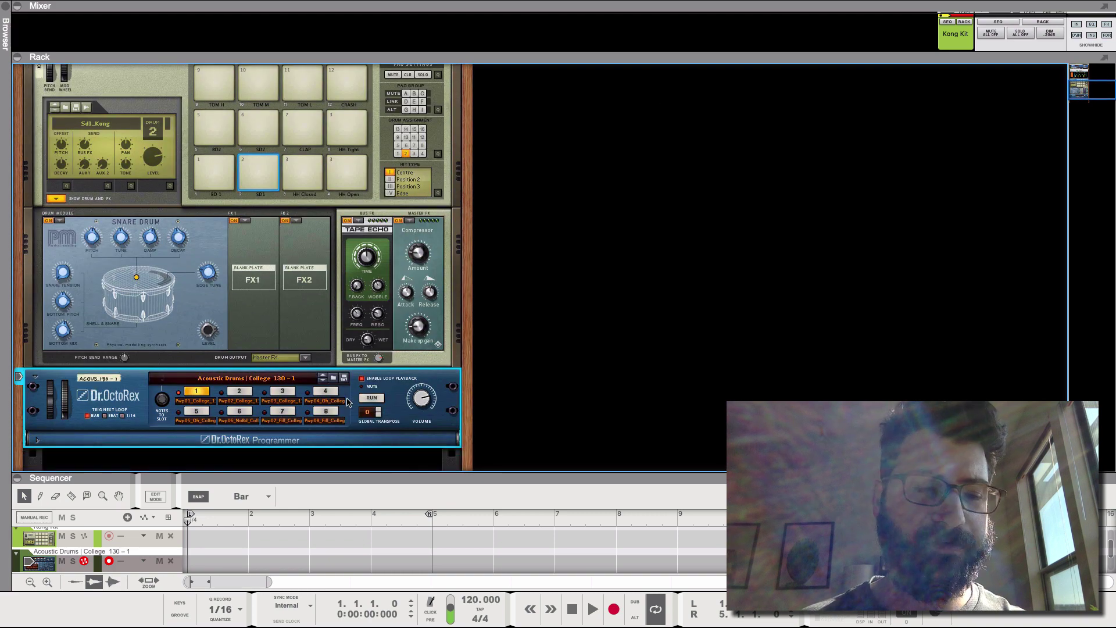
pyautogui.press('Tab')
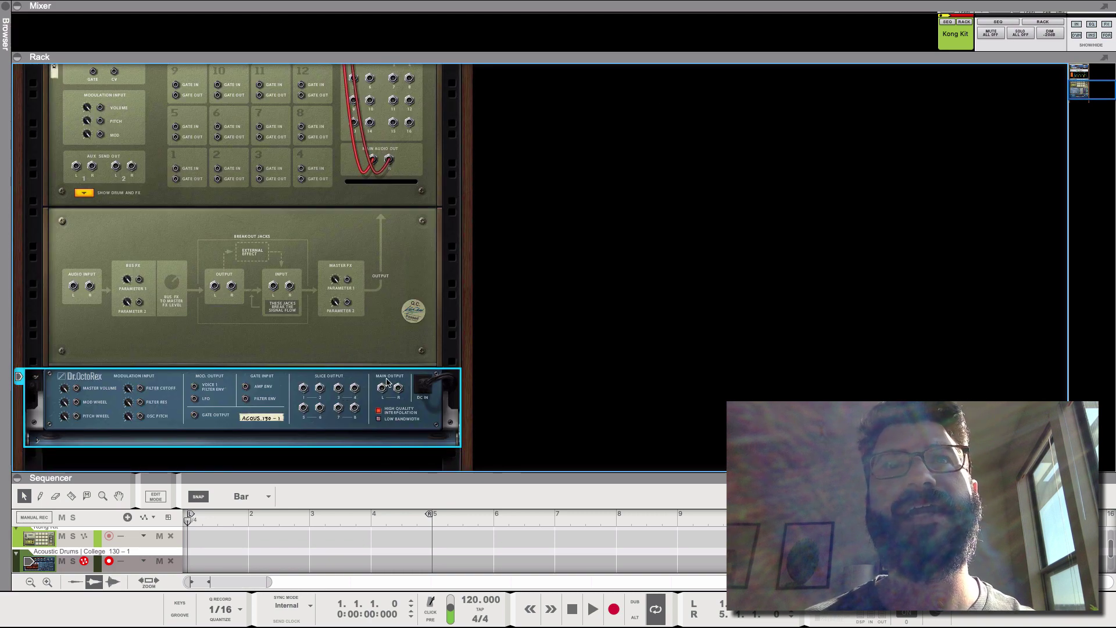
pyautogui.moveTo(385, 384); pyautogui.dragTo(276, 293)
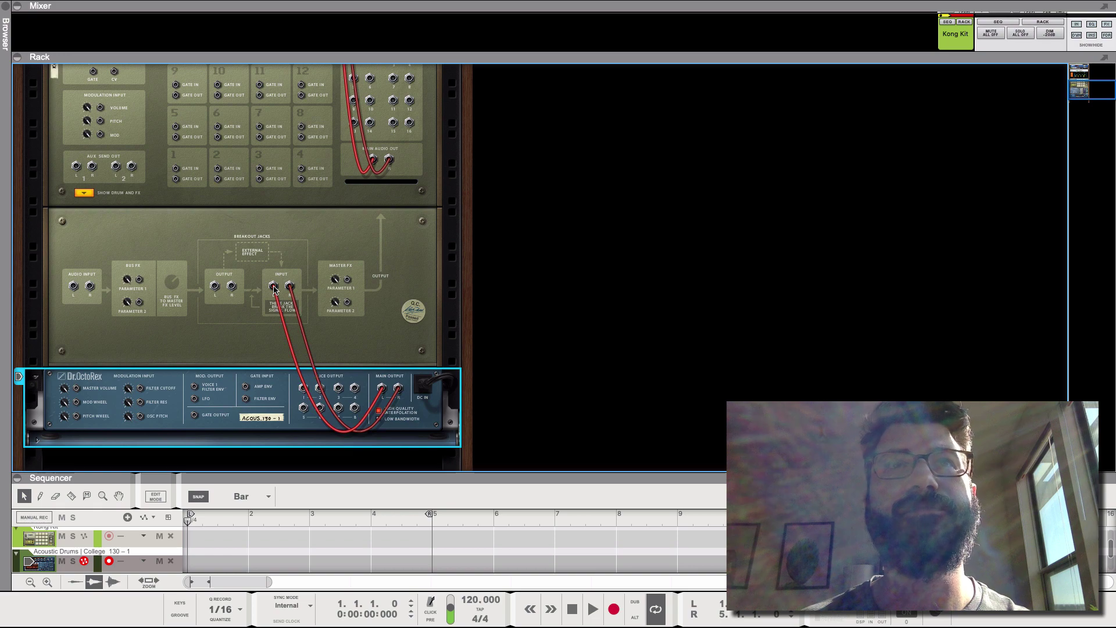
# Step: Run the OctoRex loop from the front, then set Kong's Master FX to Filter and play
pyautogui.press('Tab')
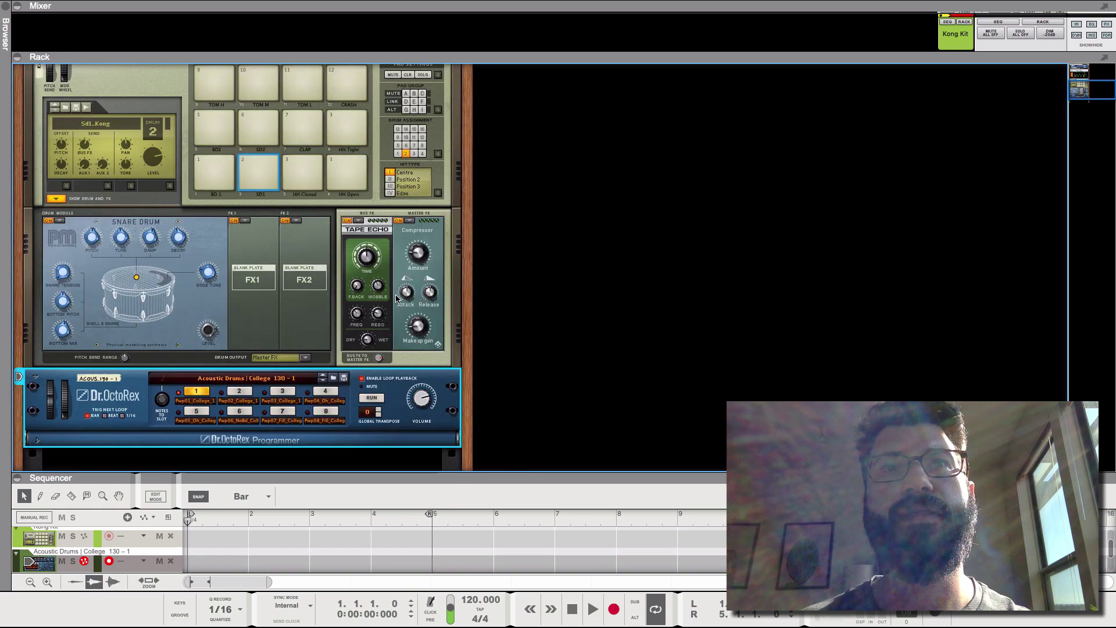
pyautogui.click(372, 398)
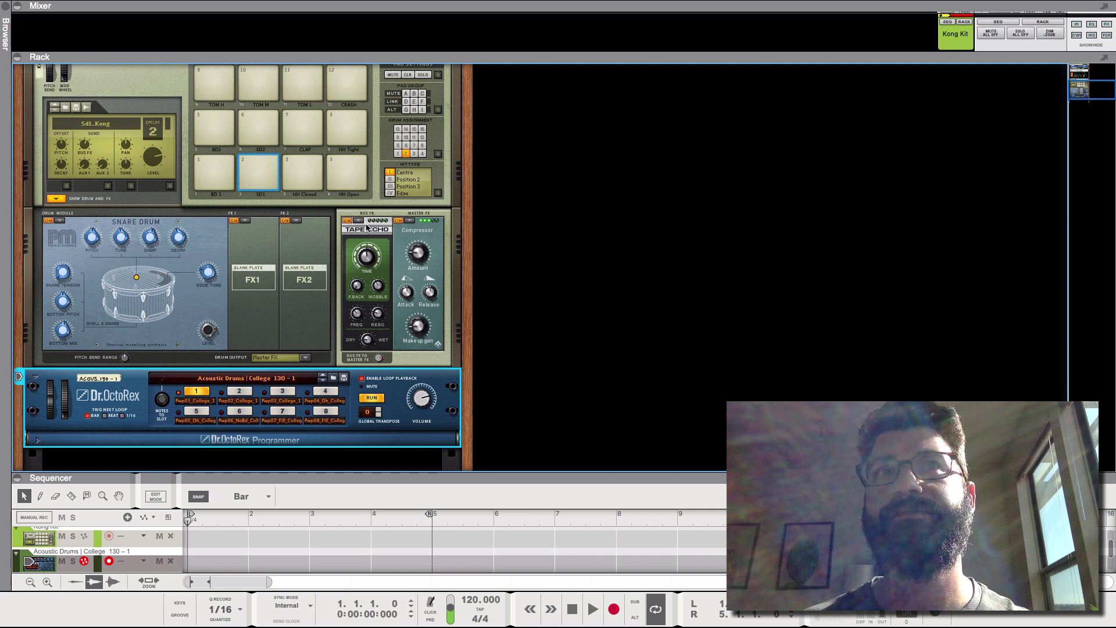
pyautogui.press('space')
pyautogui.press('space')
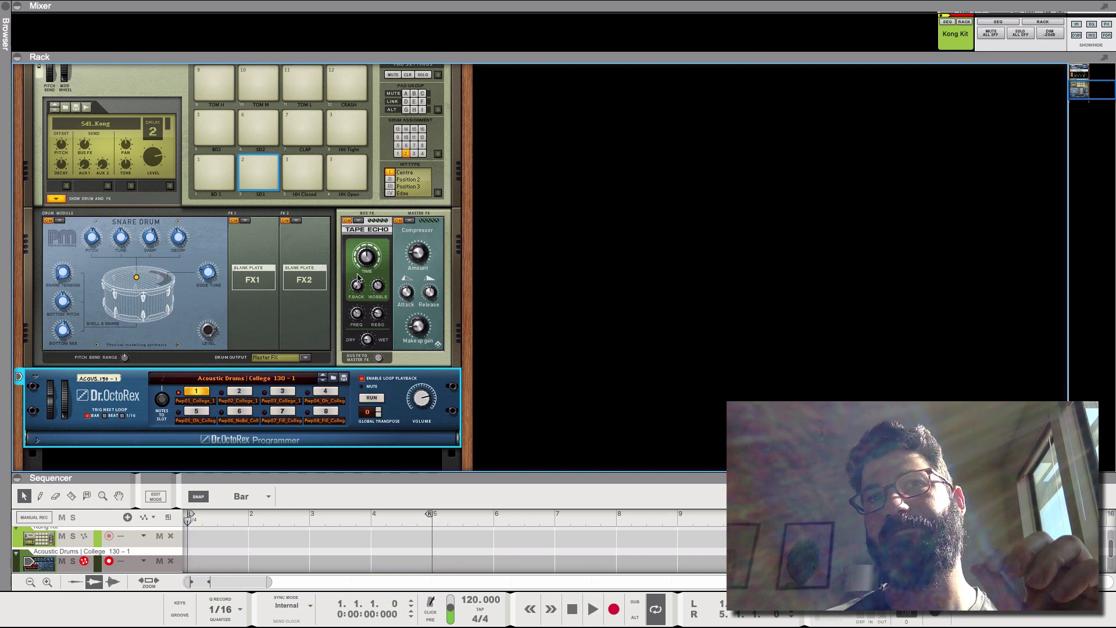
pyautogui.click(401, 230)
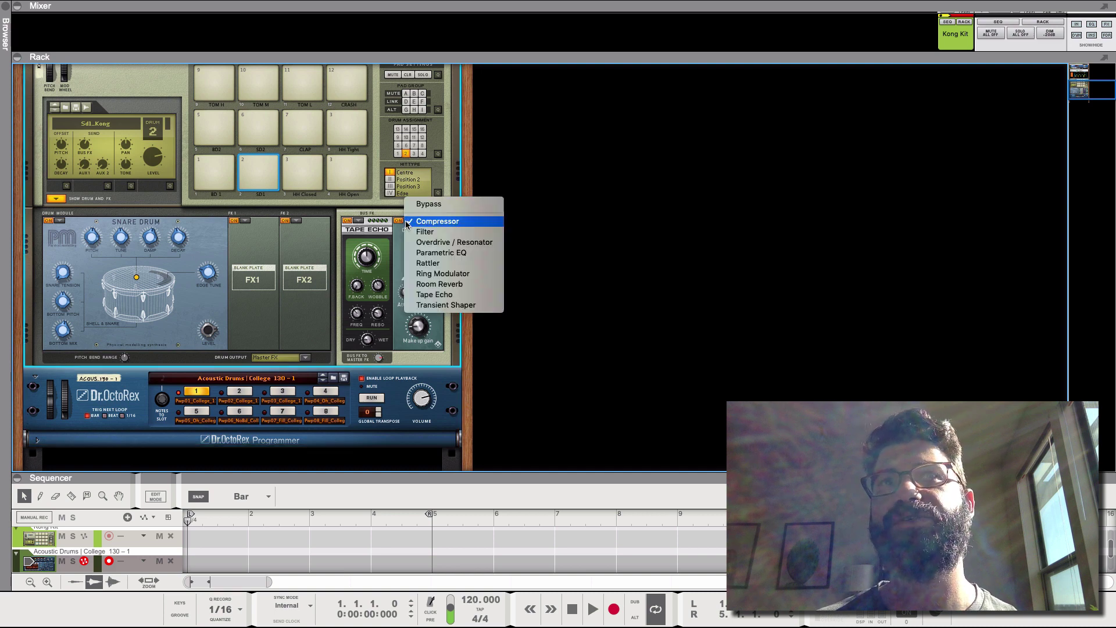
pyautogui.click(434, 231)
pyautogui.press('space')
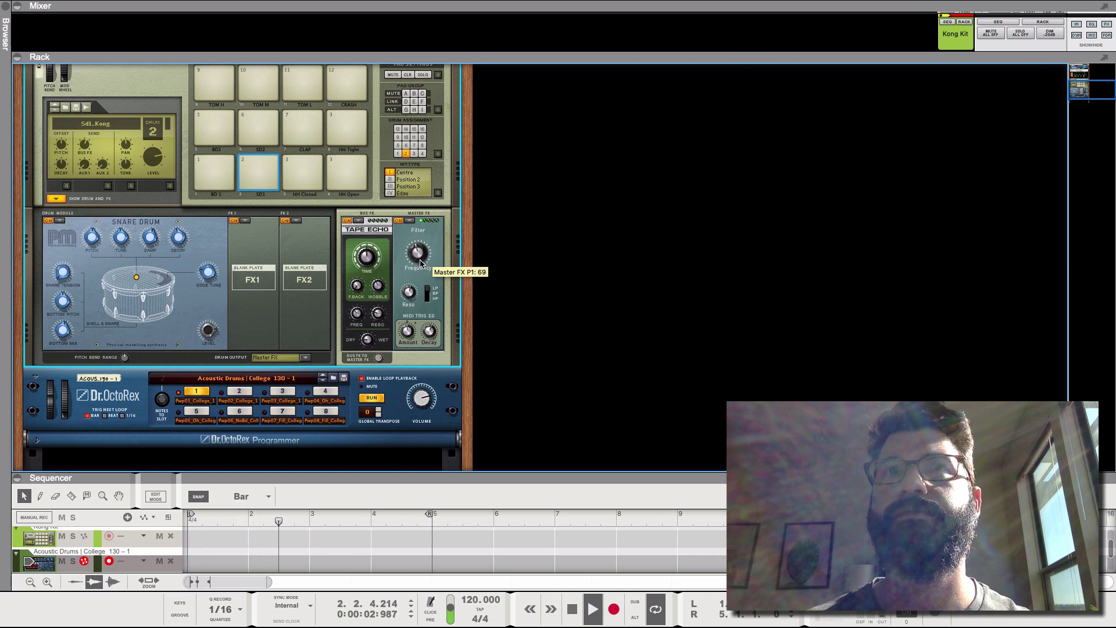
# Step: Switch the Master FX to Rattler, then Transient Shaper, and stop playback
pyautogui.click(410, 231)
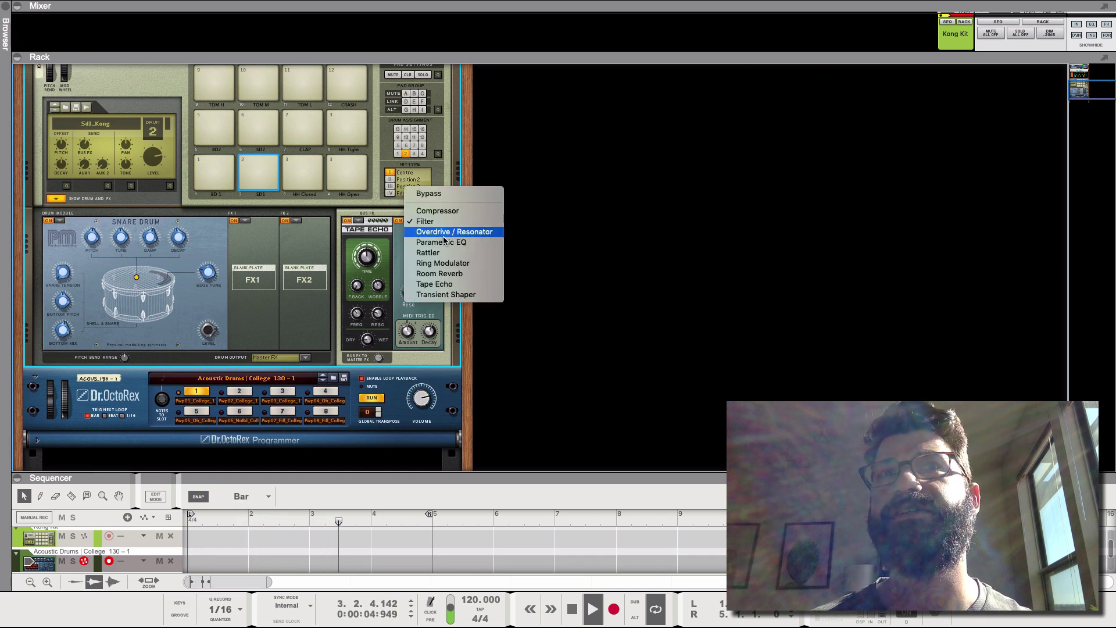
pyautogui.click(423, 252)
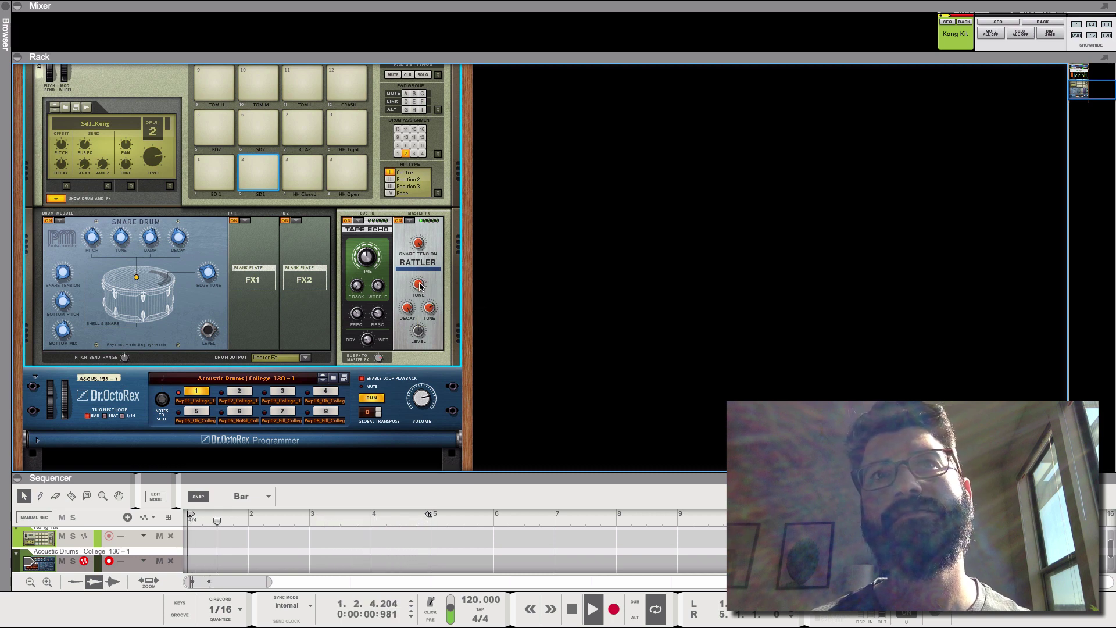
pyautogui.moveTo(418, 244)
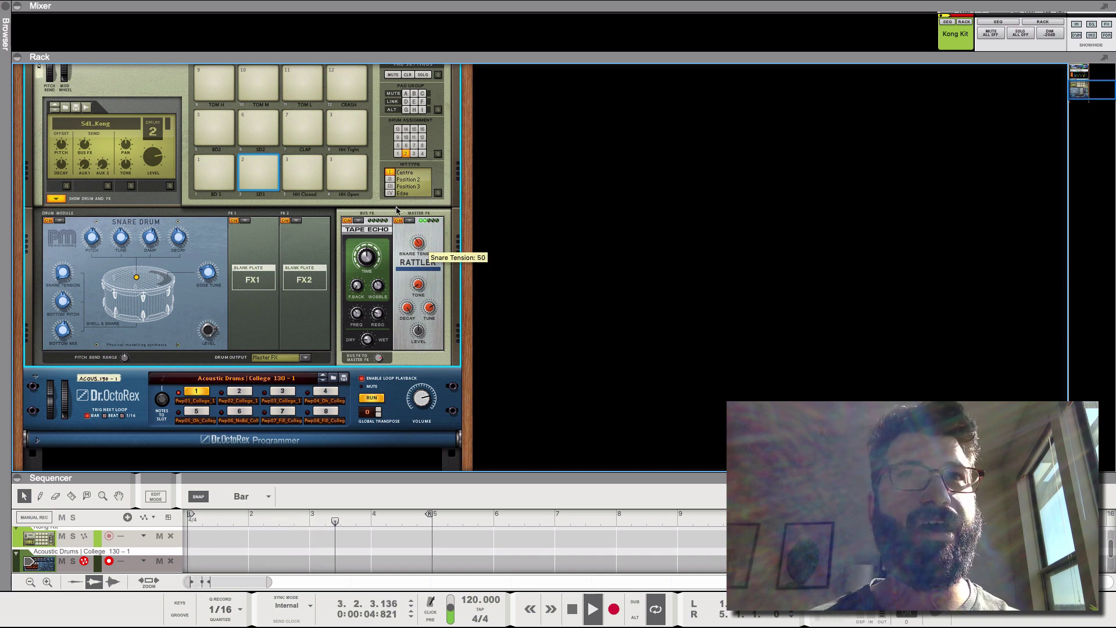
pyautogui.click(409, 221)
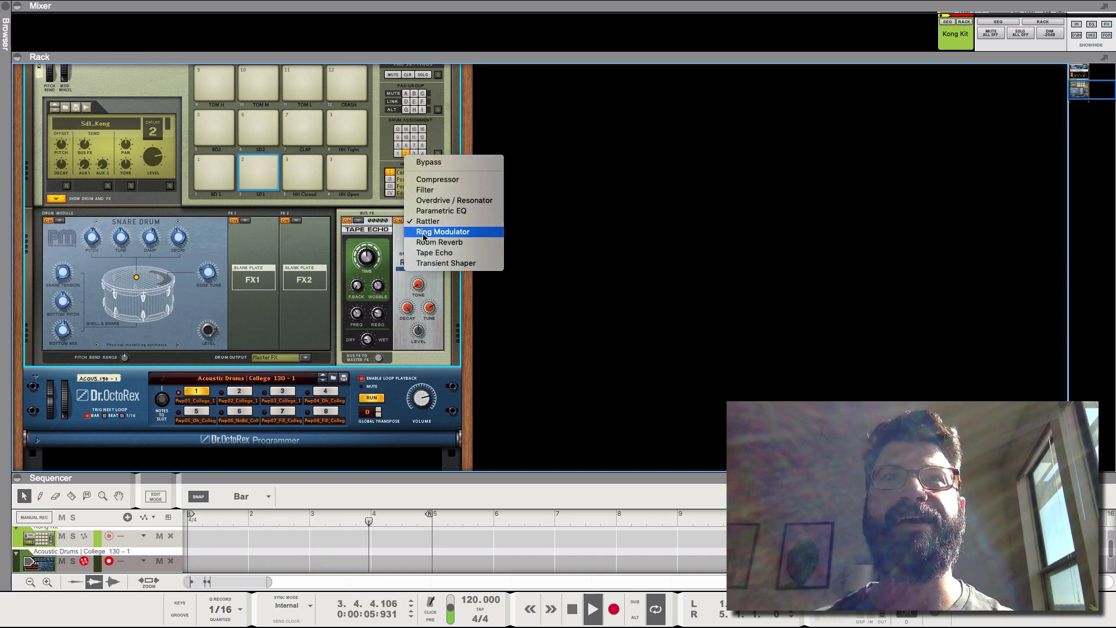
pyautogui.click(477, 263)
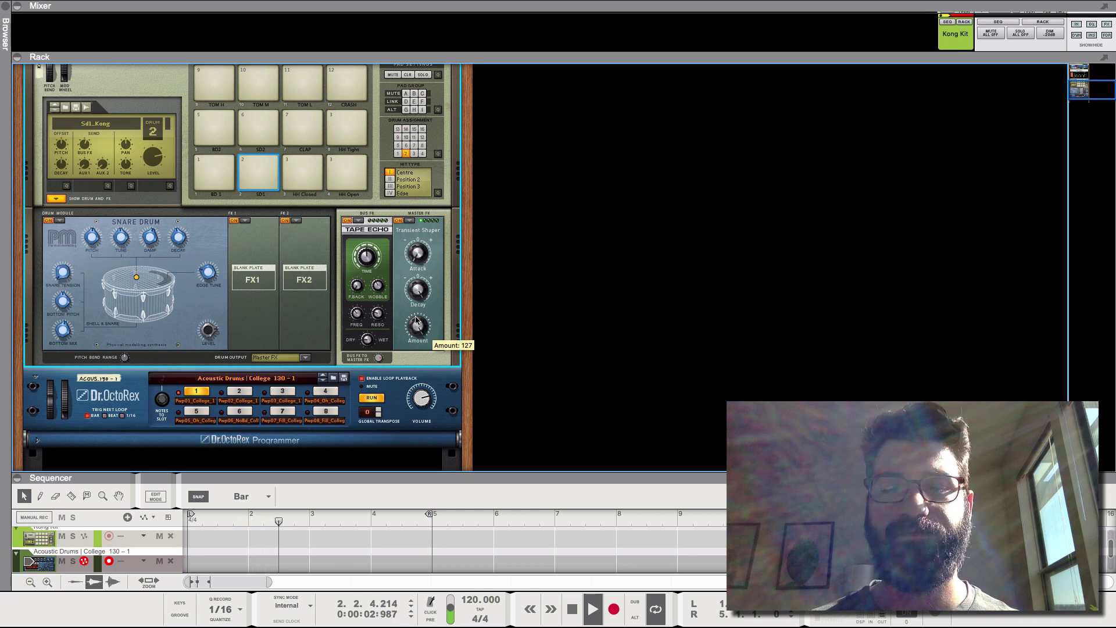
pyautogui.press('space')
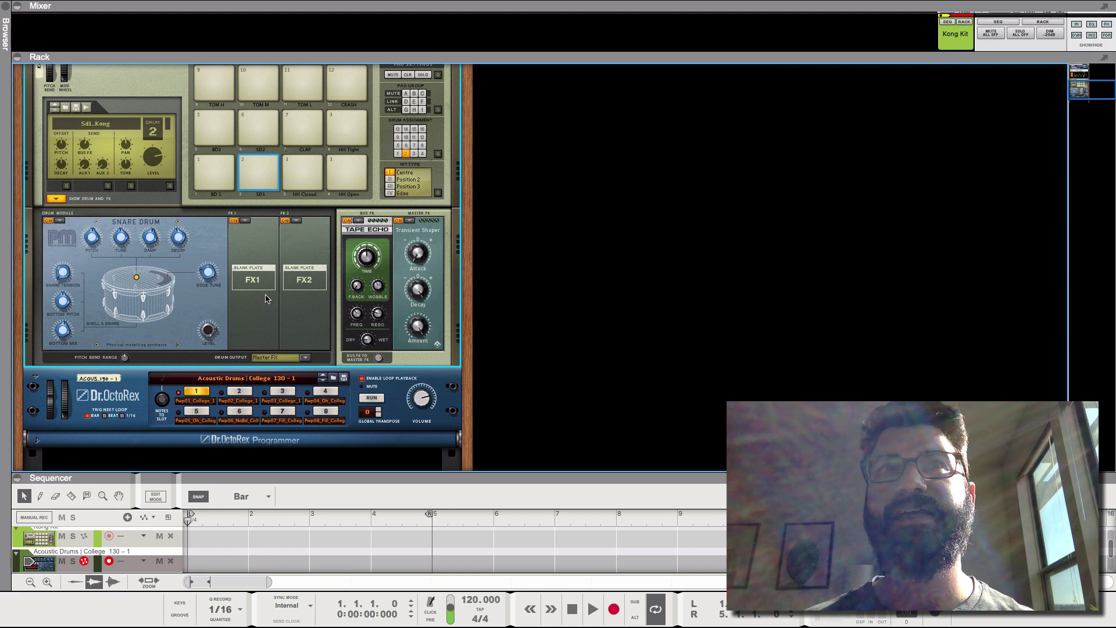
# Step: Flip the rack to its back panel, showing Dr. OctoRex's main outputs cabled into Kong's breakout inputs
pyautogui.press('Tab')
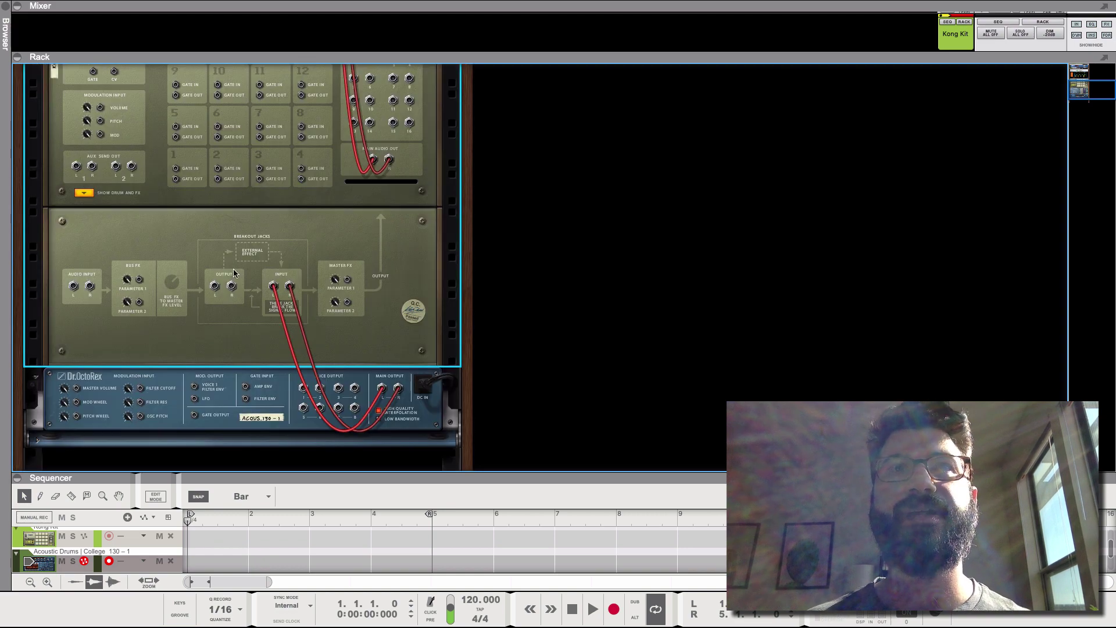